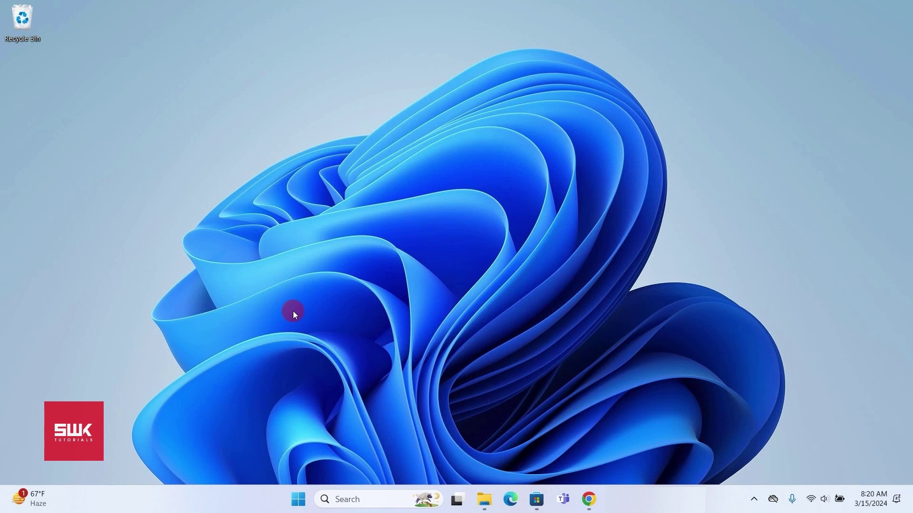
# - Open a File Explorer window, and minimize all open windows to show the desktop
pyautogui.press('super+e')
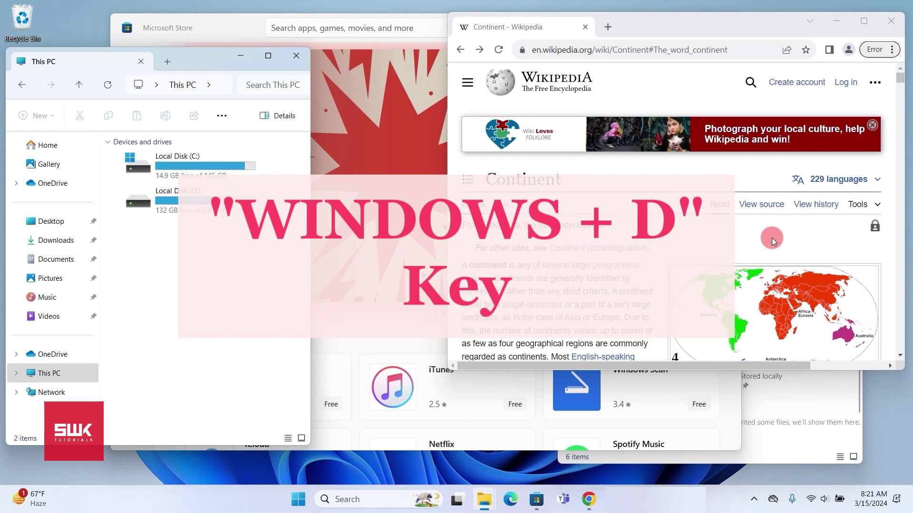
pyautogui.press('super+d')
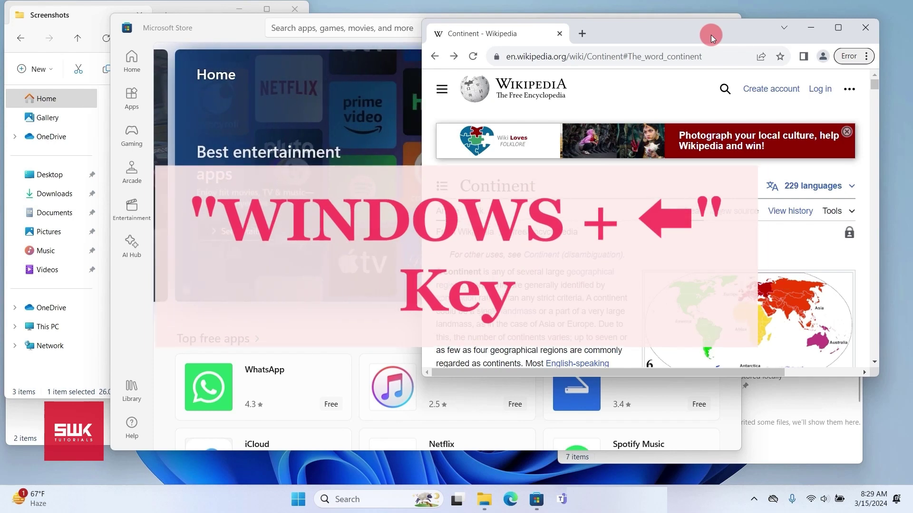
# - Snap the Continent Wikipedia window to the left half of the screen and fill the other half with the Screenshots window
pyautogui.press('super+Left')
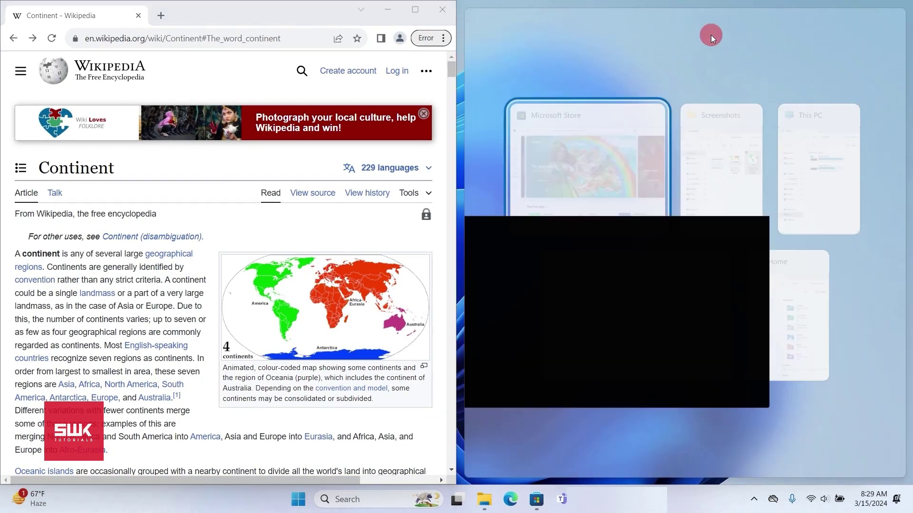
pyautogui.press('Right')
pyautogui.press('Return')
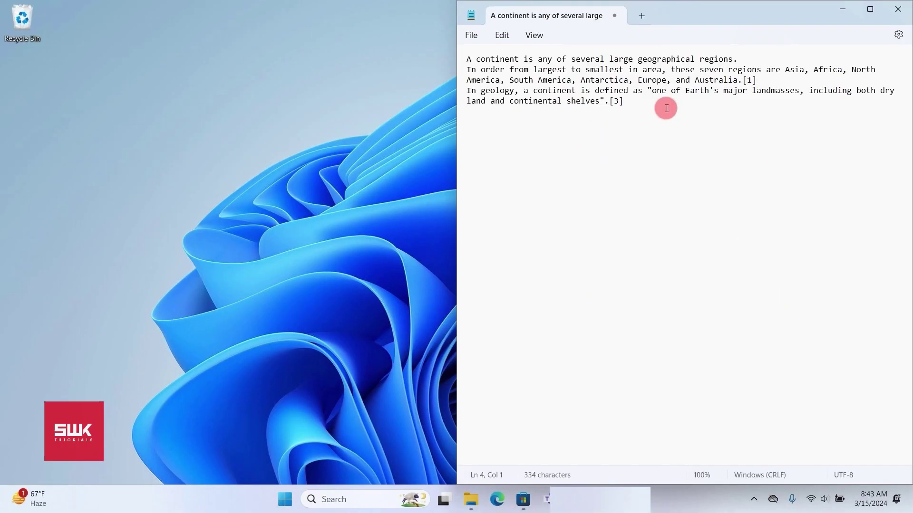
# - Insert the rolling-on-the-floor-laughing, weary, tears-of-joy, beaming and thumbs-up emojis on the empty line below the continent text
pyautogui.press('super+period')
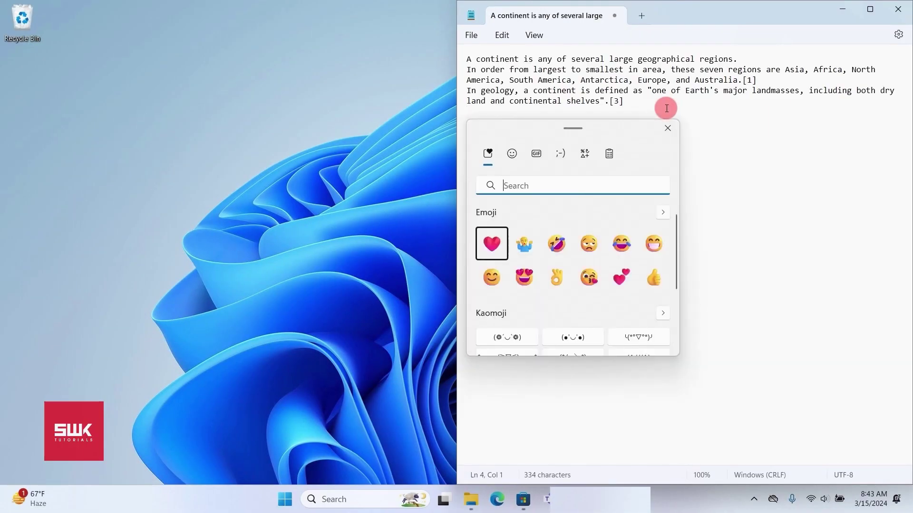
pyautogui.click(556, 243)
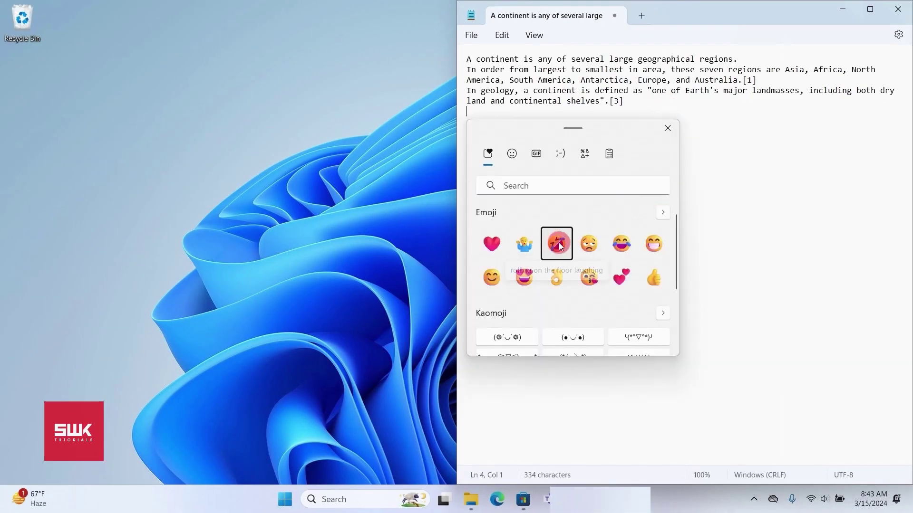
pyautogui.click(600, 243)
pyautogui.click(622, 246)
pyautogui.click(659, 246)
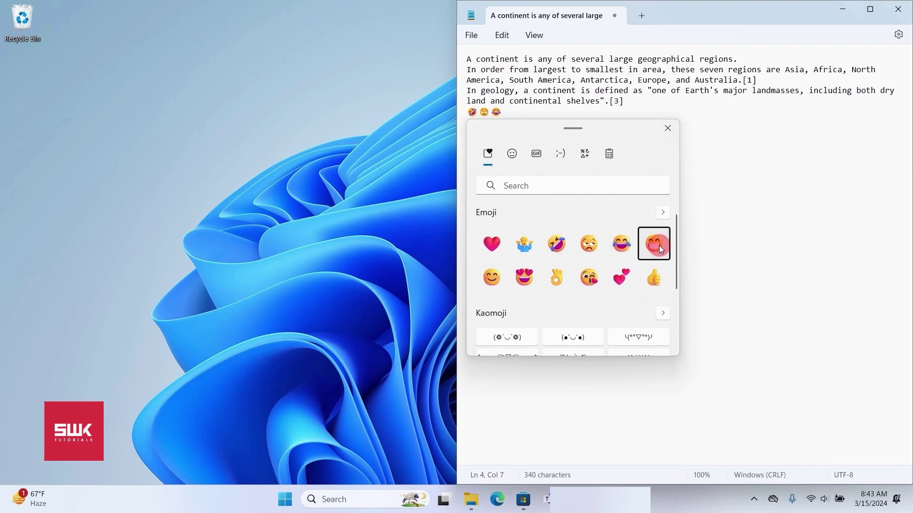
pyautogui.click(648, 275)
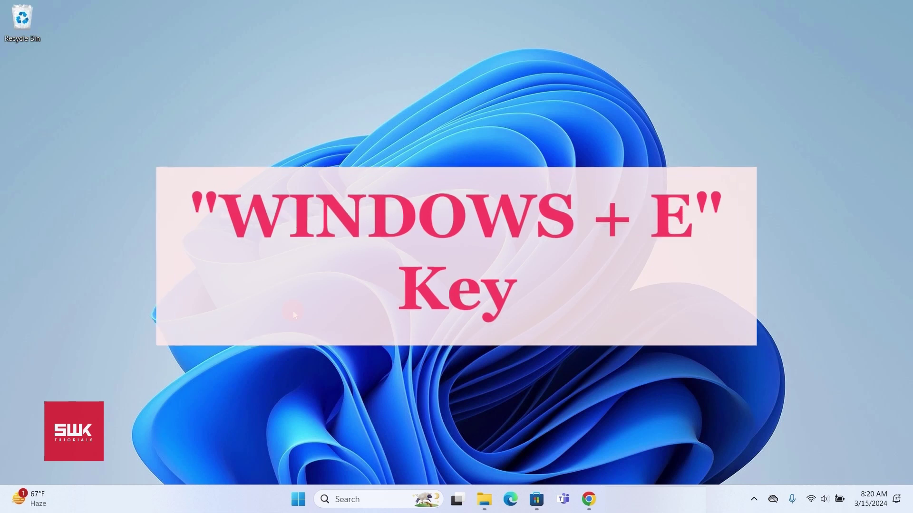
# - Open a File Explorer window, and minimize and restore all open windows
pyautogui.press('super+e')
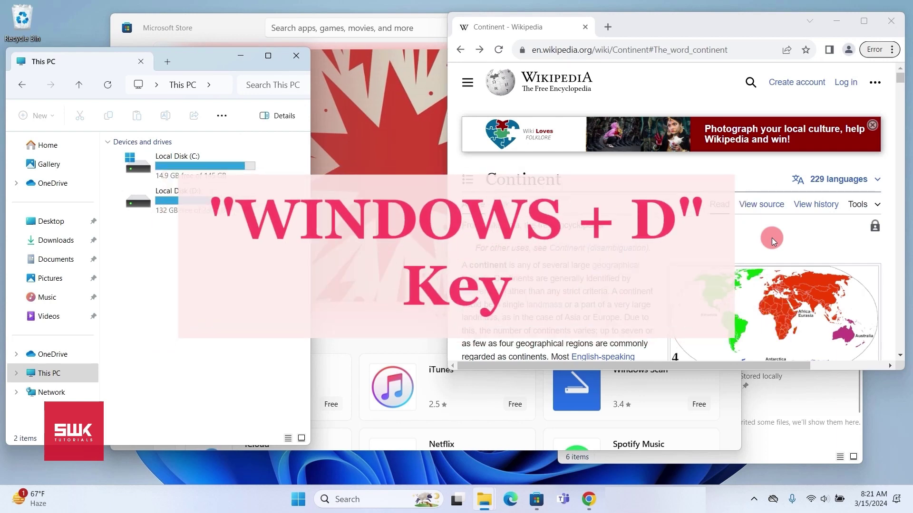
pyautogui.press('super+d')
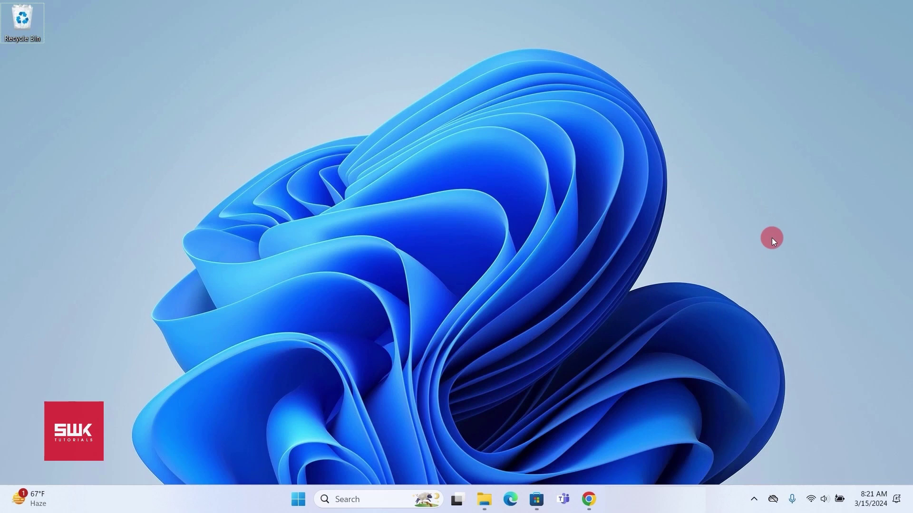
pyautogui.press('super+d')
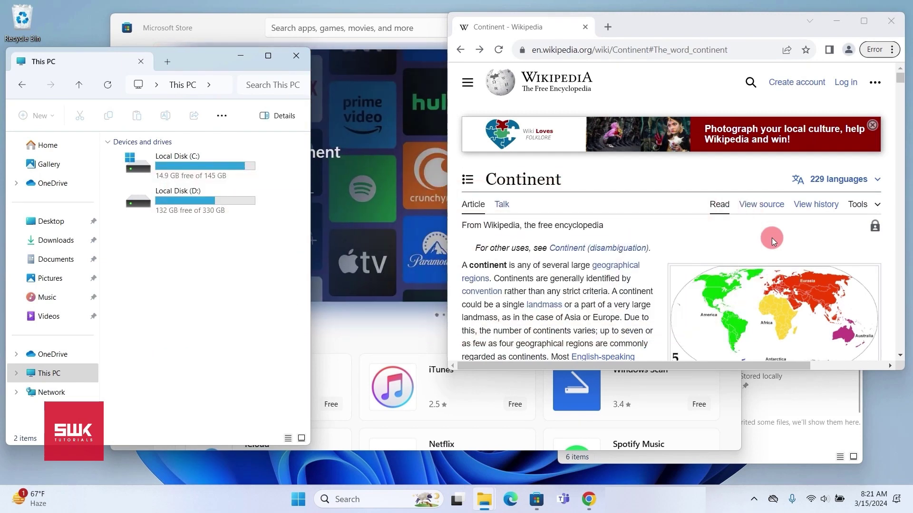
# - Bring Microsoft Store to the front, and switch from it to the Continent Wikipedia window through Task View
pyautogui.hotkey('alt', 'Tab')
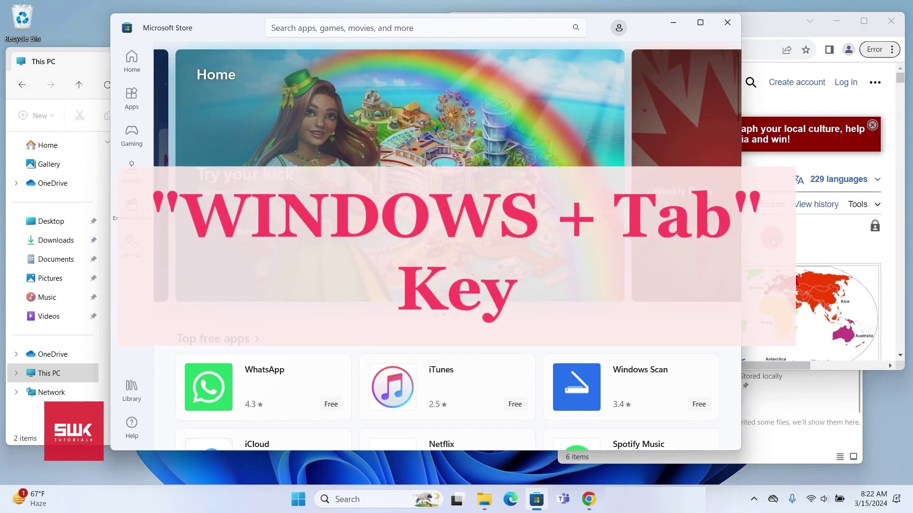
pyautogui.press('super+Tab')
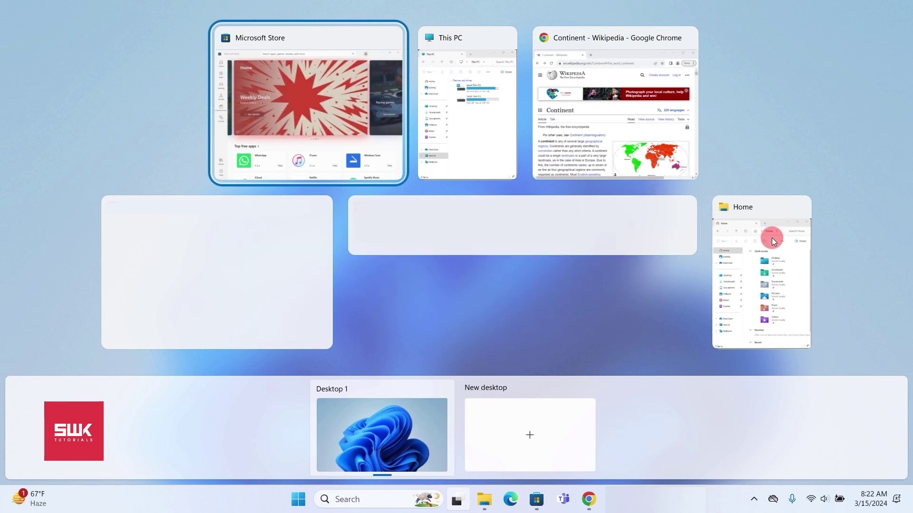
pyautogui.press('Right')
pyautogui.press('Right')
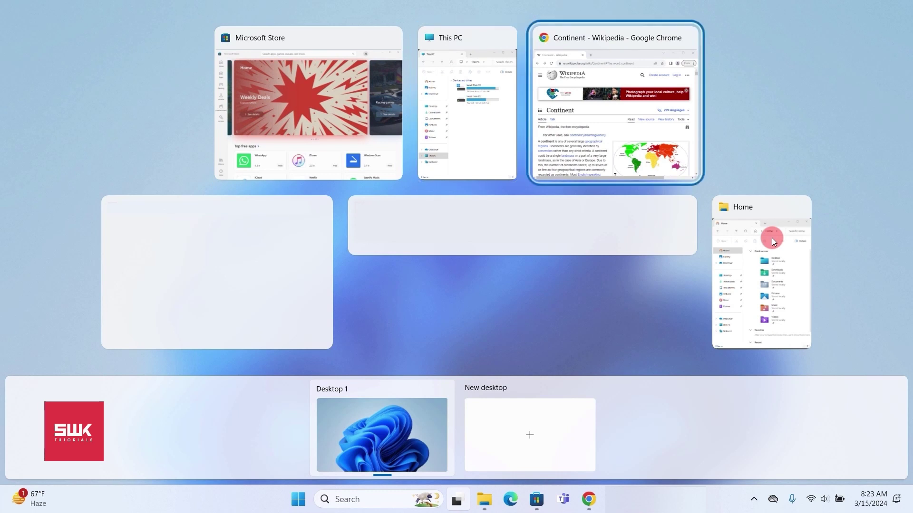
pyautogui.press('Left')
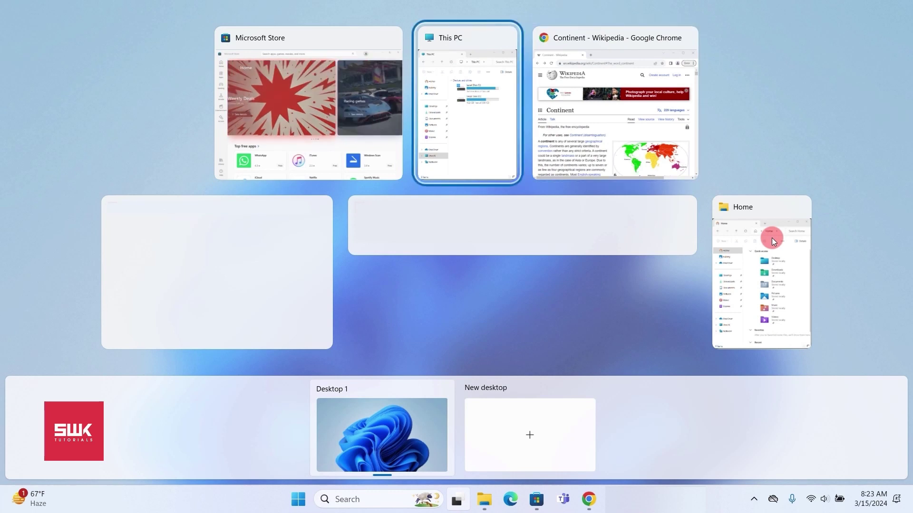
pyautogui.press('Right')
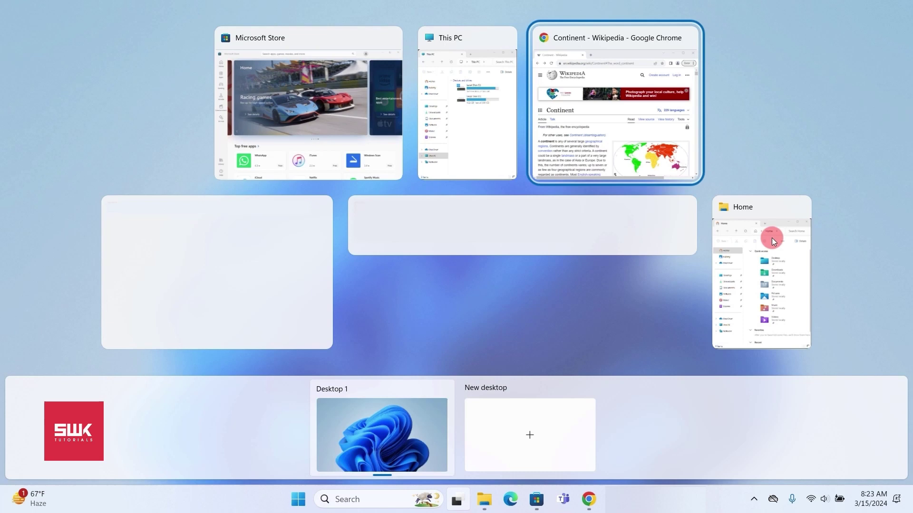
pyautogui.press('Return')
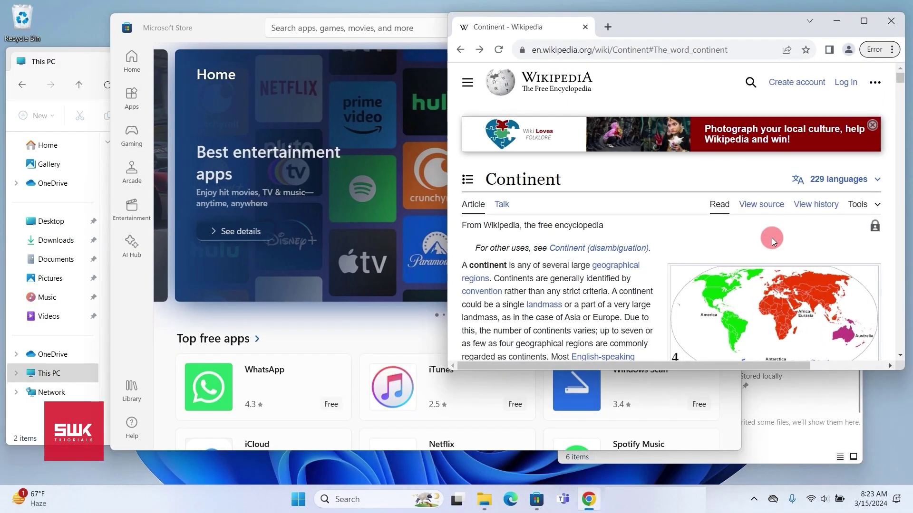
pyautogui.press('super+Tab')
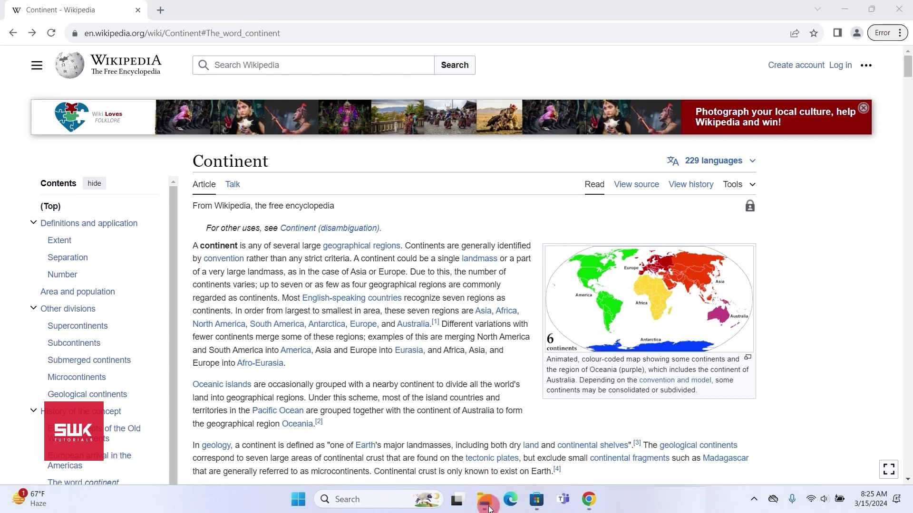
# - Open the image Screenshot (2) from the Screenshots folder inside Pictures and dismiss the video editor tip
pyautogui.rightClick(489, 506)
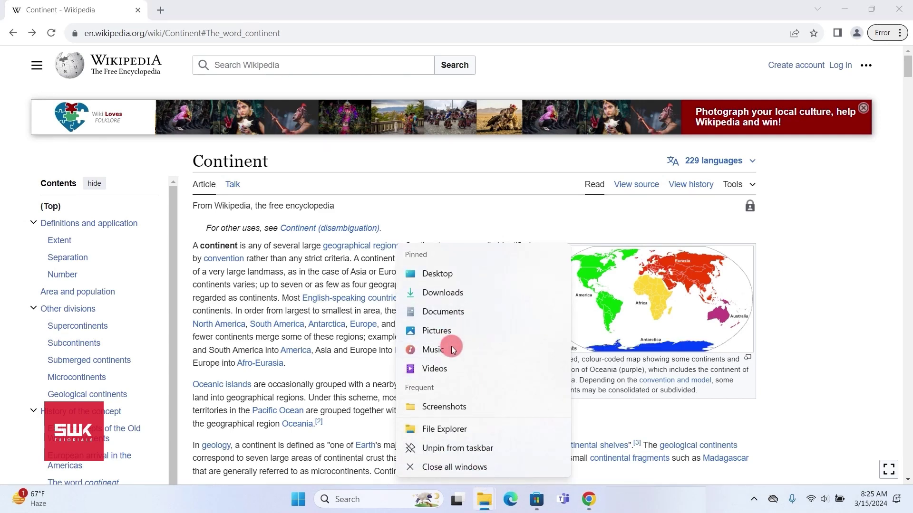
pyautogui.click(452, 330)
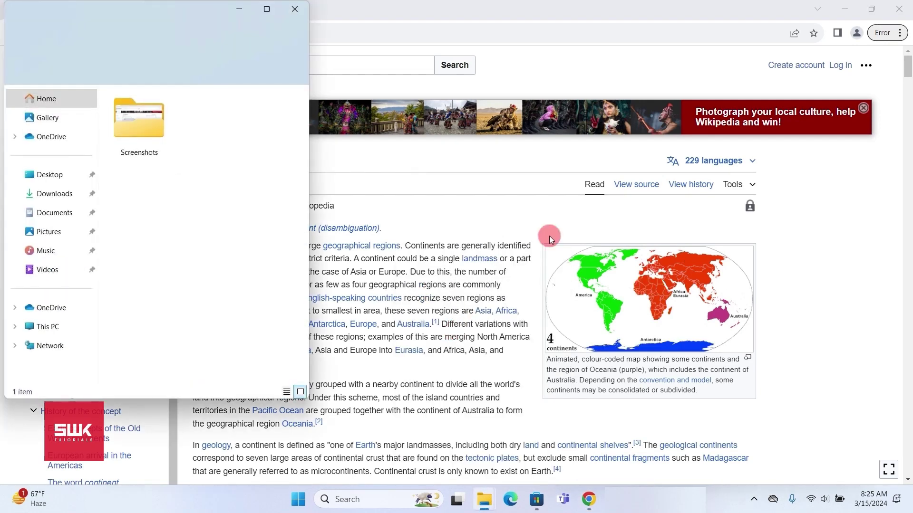
pyautogui.doubleClick(152, 131)
pyautogui.click(146, 137)
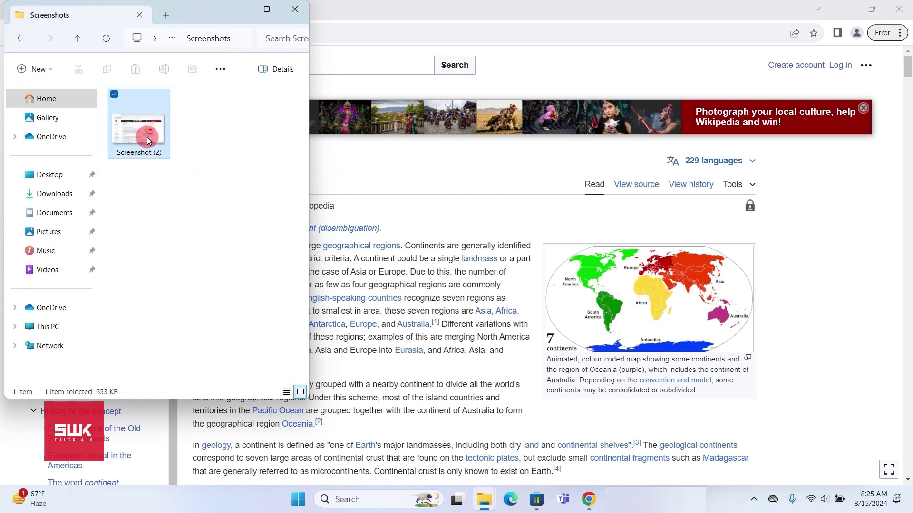
pyautogui.doubleClick(147, 136)
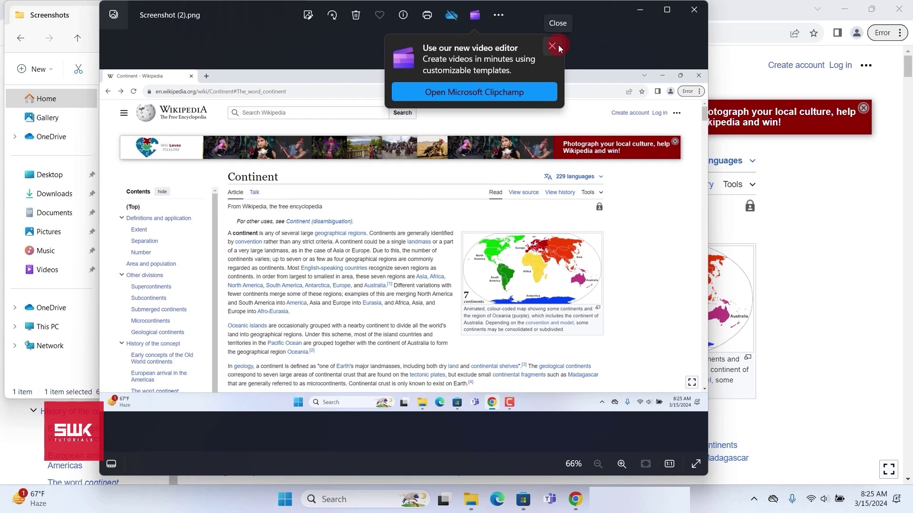
pyautogui.click(558, 45)
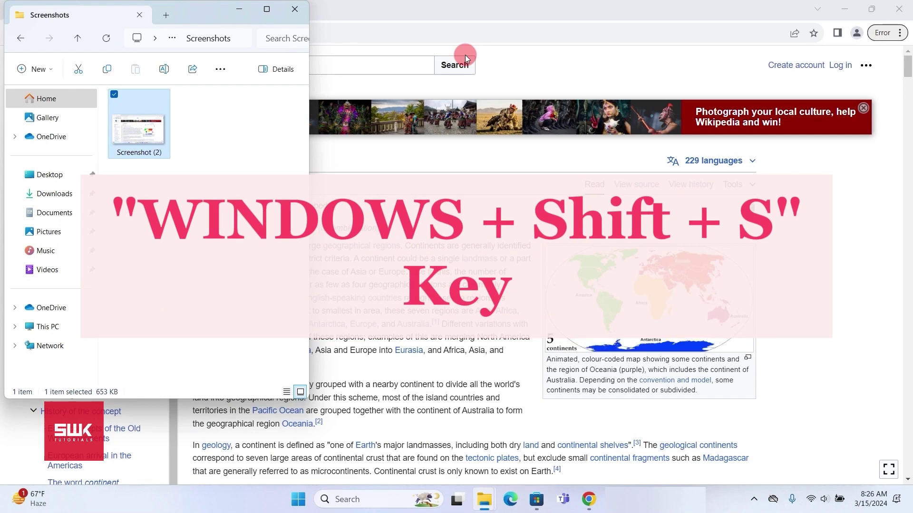
# - Capture a rectangular screenshot of the continents map with its caption, and view the saved image from the Screenshots folder
pyautogui.press('super+shift+s')
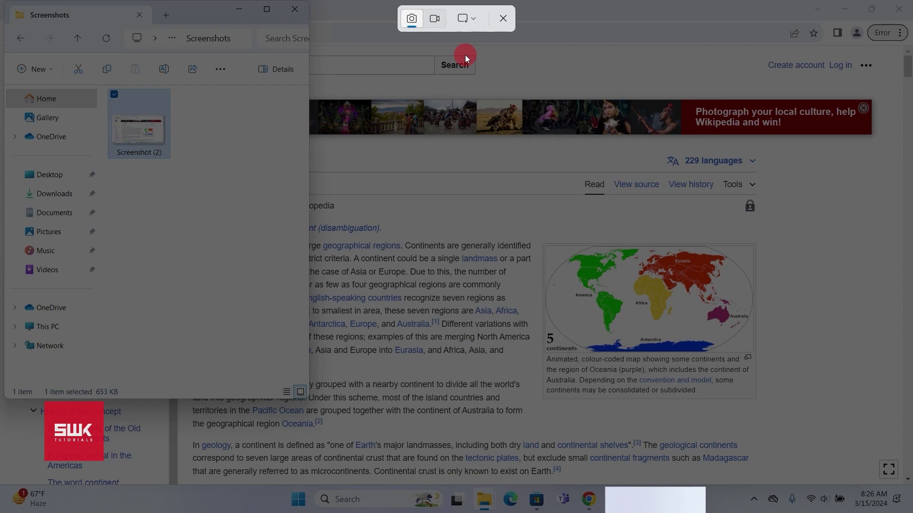
pyautogui.click(470, 19)
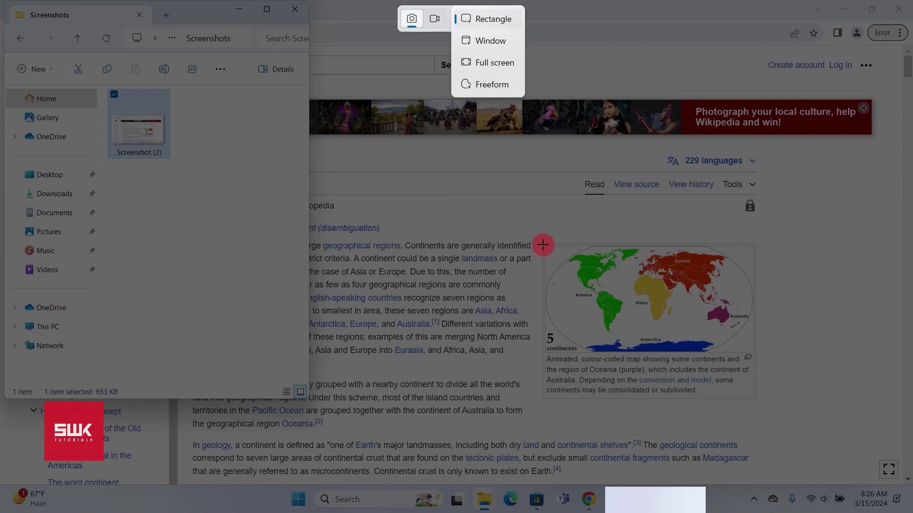
pyautogui.moveTo(541, 244); pyautogui.dragTo(754, 399)
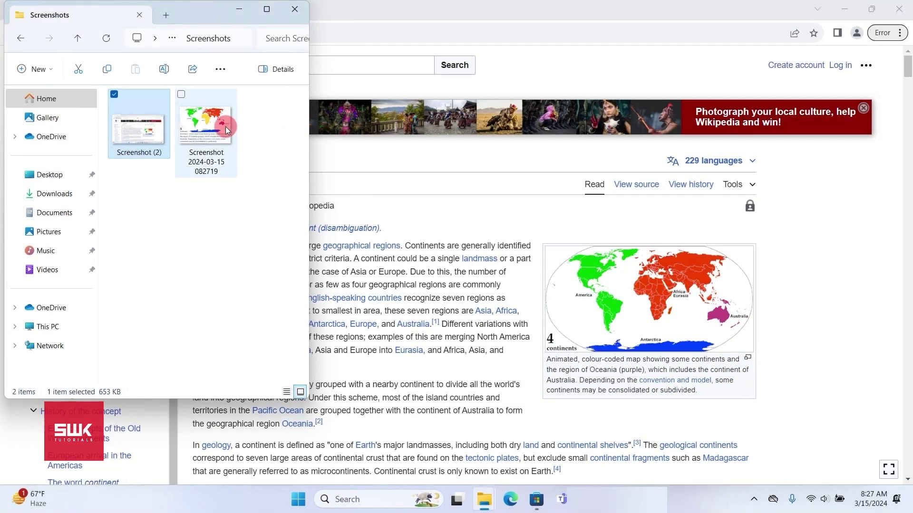
pyautogui.doubleClick(220, 130)
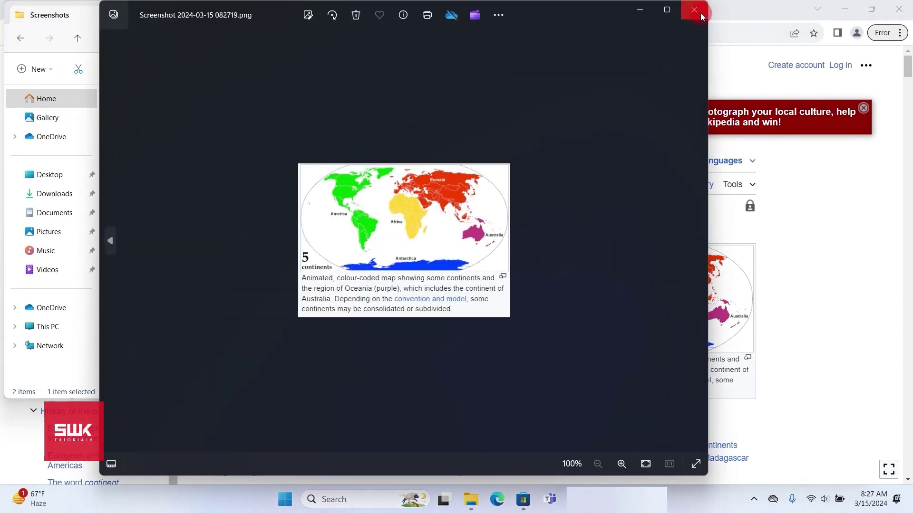
pyautogui.click(700, 13)
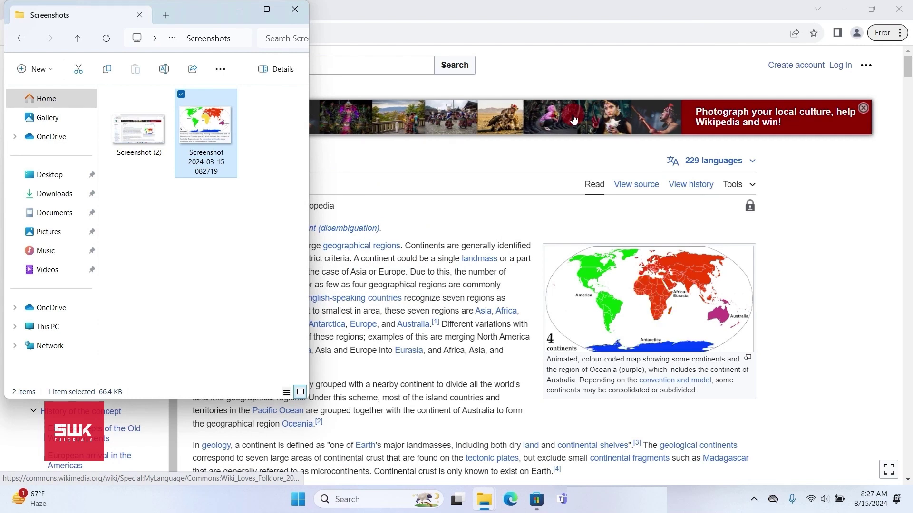
# - Capture a freeform screenshot of part of the continents map and select the newly saved image in the Screenshots folder
pyautogui.press('super+shift+s')
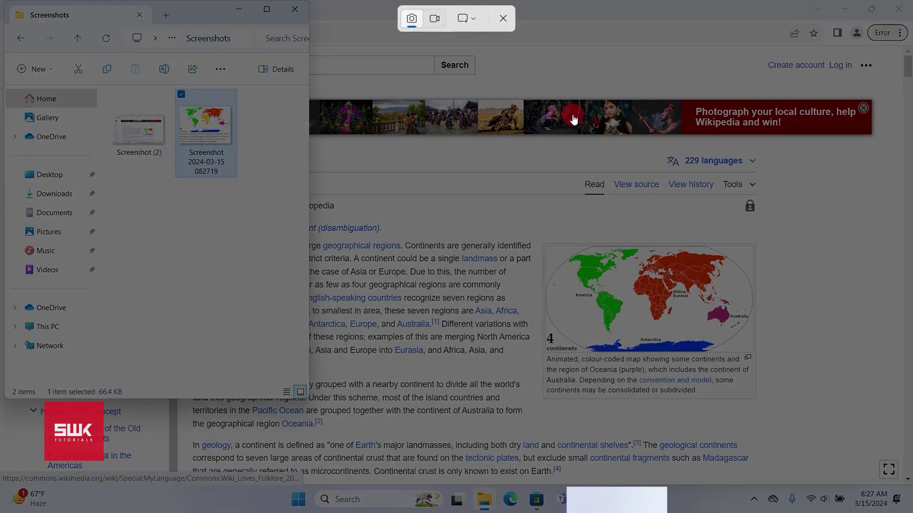
pyautogui.click(468, 18)
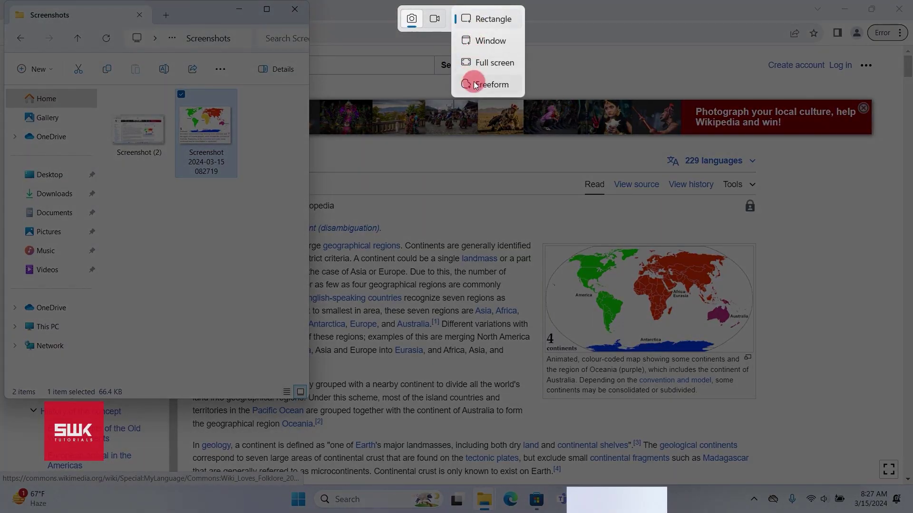
pyautogui.click(483, 85)
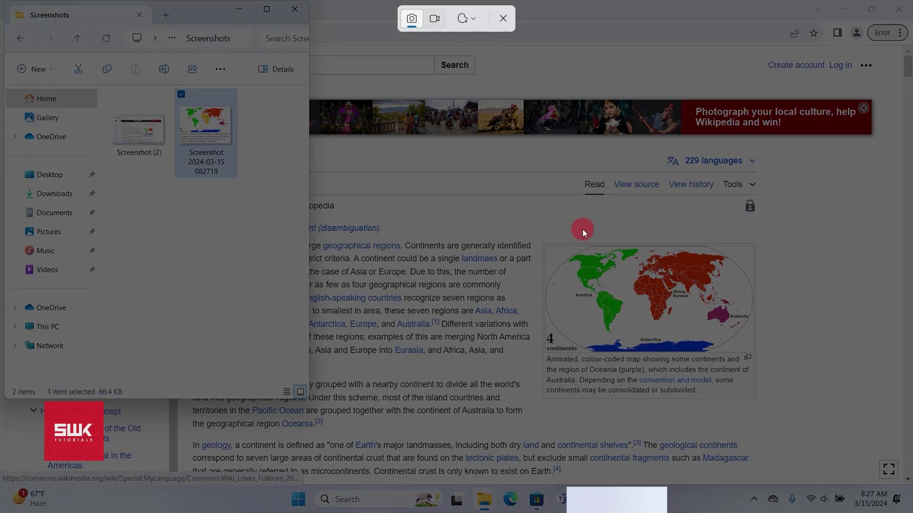
pyautogui.moveTo(567, 269)
pyautogui.mouseDown()
pyautogui.moveTo(563, 316)
pyautogui.moveTo(609, 354)
pyautogui.moveTo(631, 330)
pyautogui.moveTo(646, 244)
pyautogui.moveTo(609, 229)
pyautogui.mouseUp()
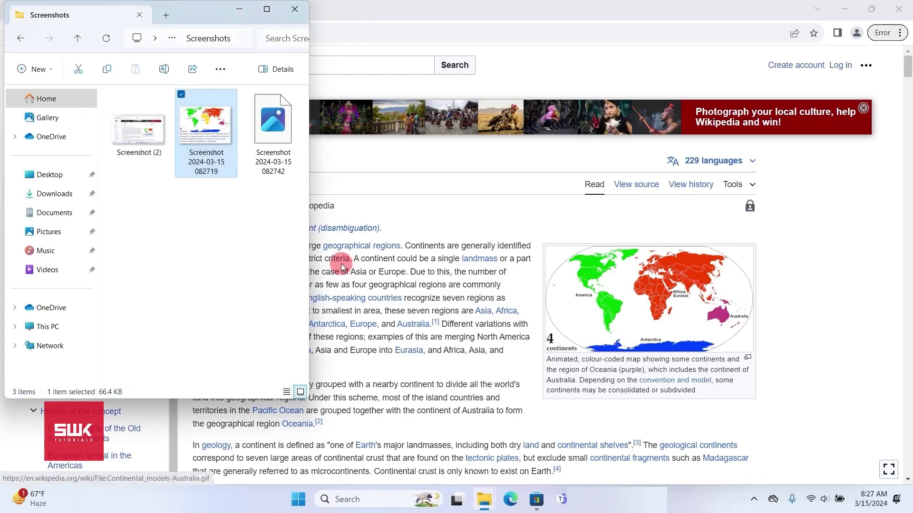
pyautogui.click(280, 127)
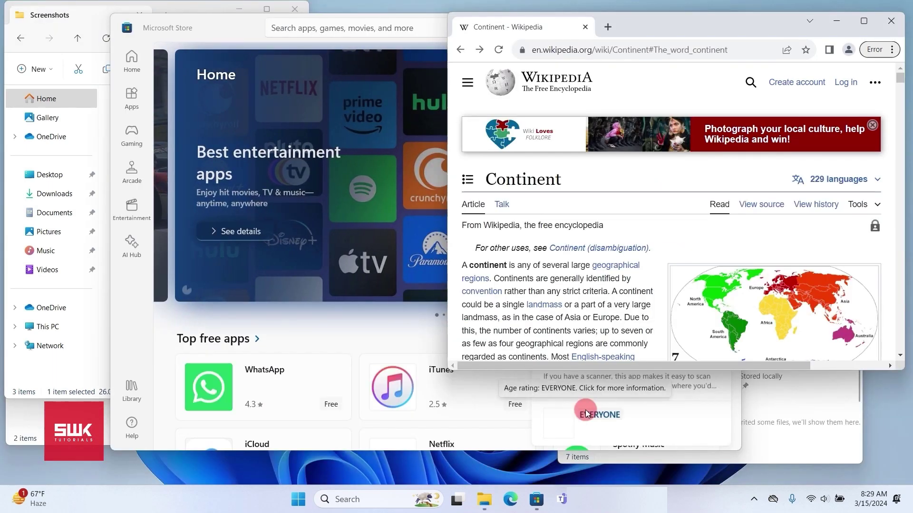
# - Move the Continent Wikipedia window slightly and snap it to the left half of the screen
pyautogui.moveTo(737, 28); pyautogui.dragTo(711, 35)
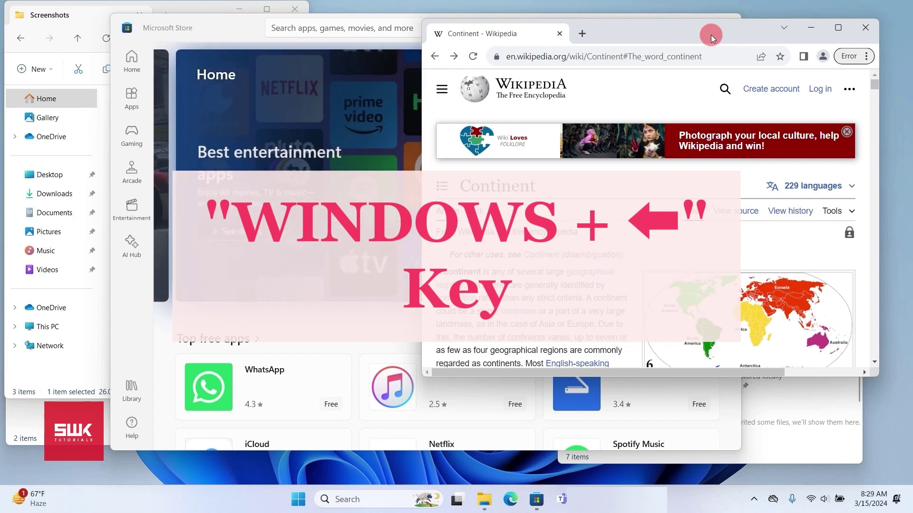
pyautogui.press('super+Left')
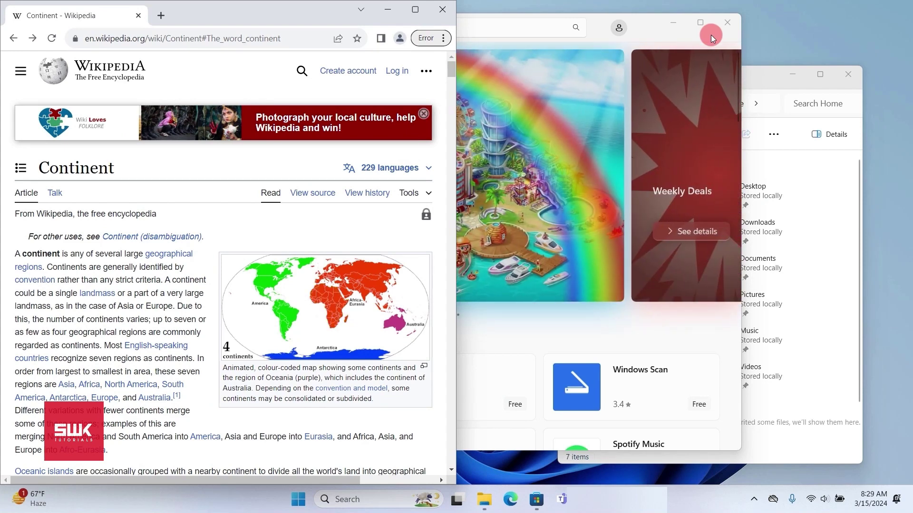
# - Snap the Continent Wikipedia window to the left half of the screen and fill the right half with the Screenshots window
pyautogui.press('super+Left')
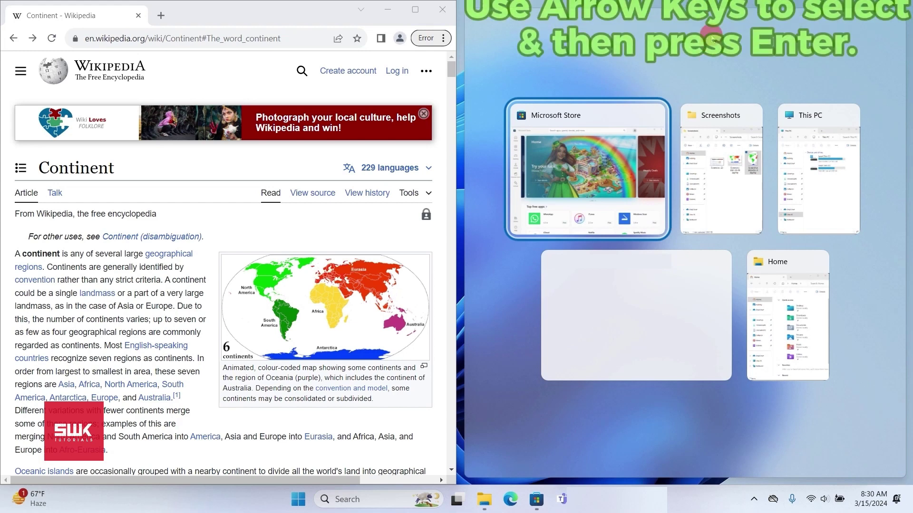
pyautogui.press('Right')
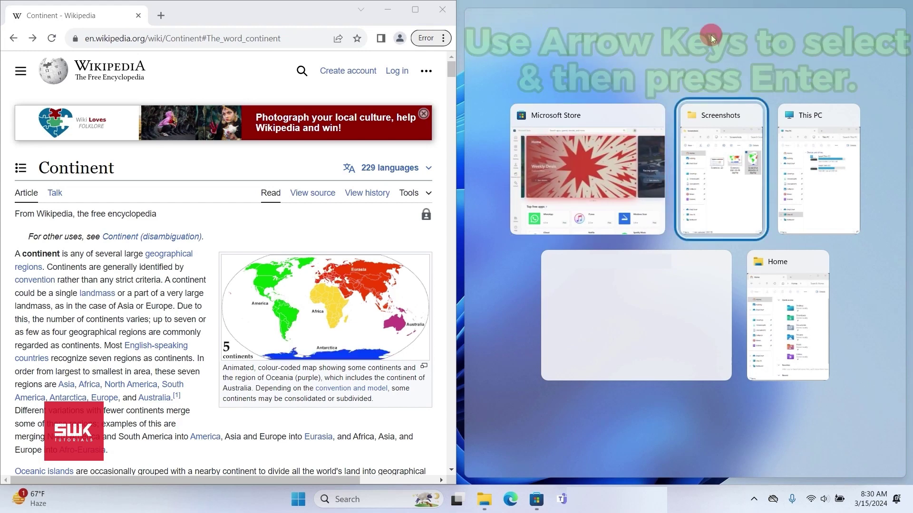
pyautogui.press('Return')
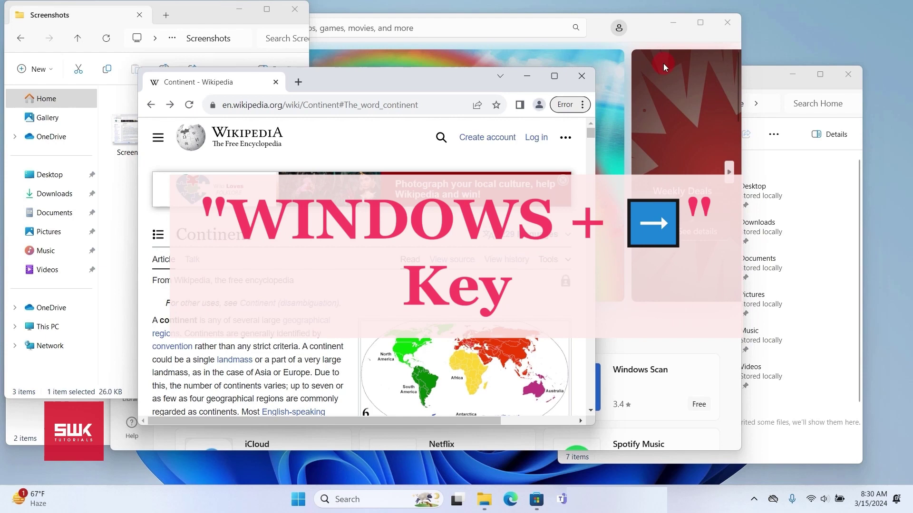
# - Snap the Continent Wikipedia window to the right half of the screen and fill the left half with Microsoft Store
pyautogui.press('super+Right')
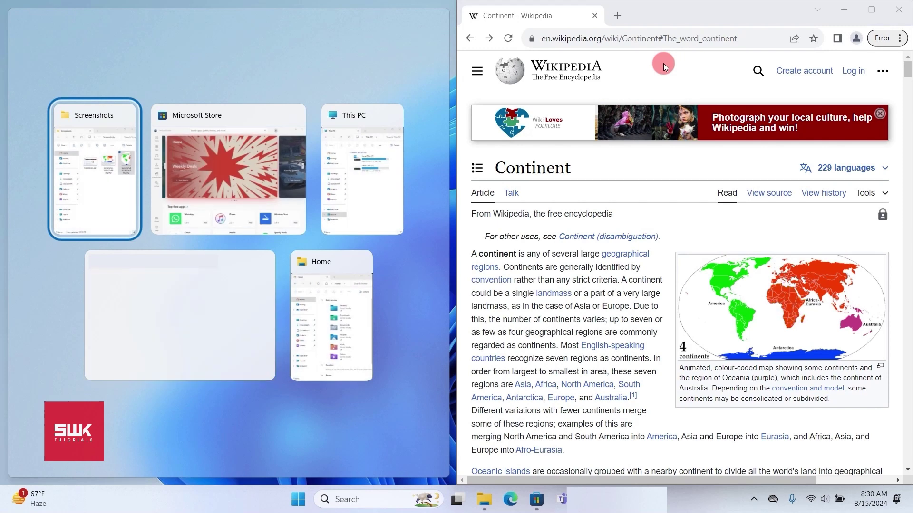
pyautogui.press('Right')
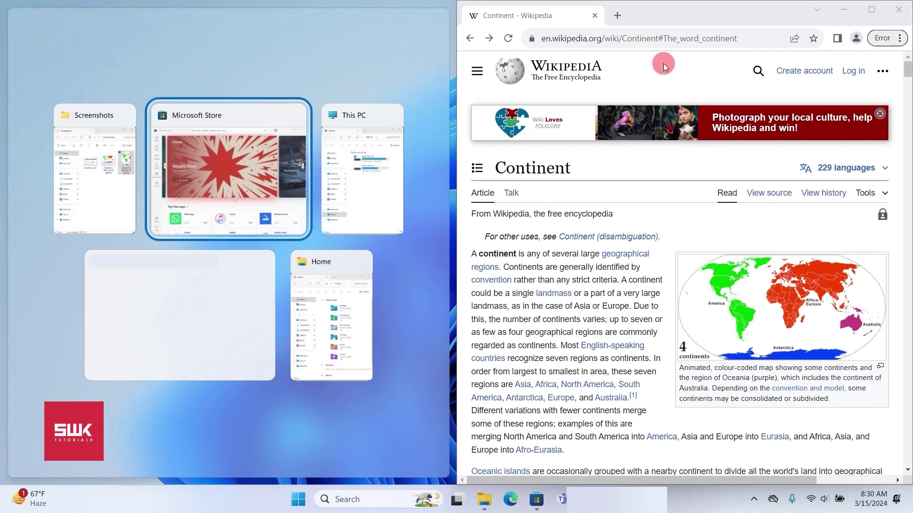
pyautogui.press('Return')
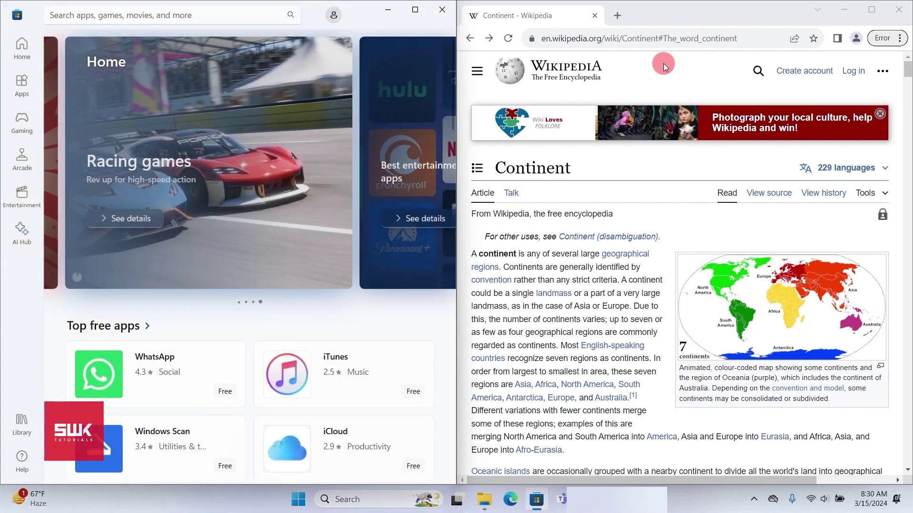
# - Maximize the Microsoft Store window from its floating size and bring it back down until it is minimized
pyautogui.press('super+Down')
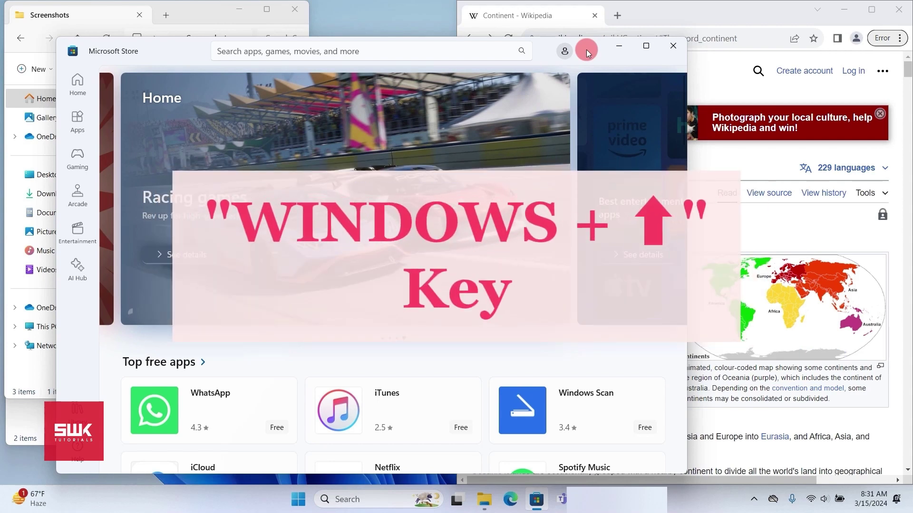
pyautogui.press('super+Up')
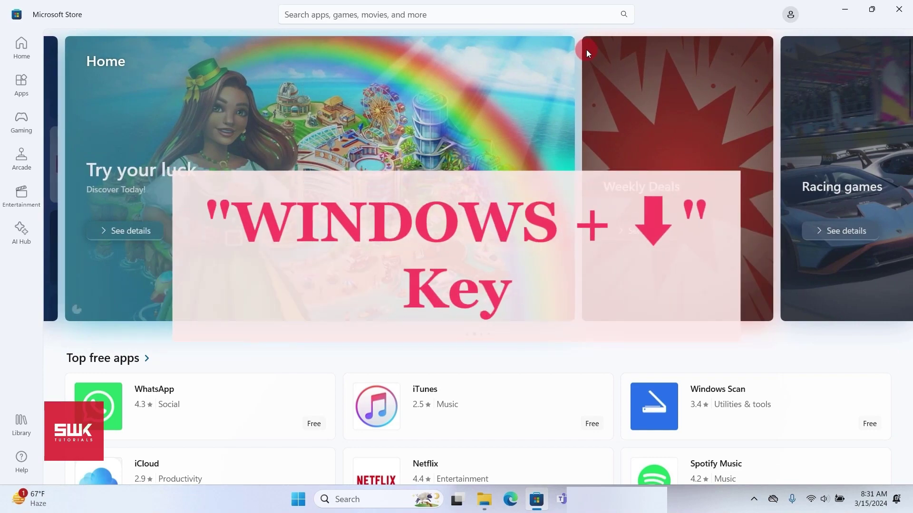
pyautogui.press('super+Down')
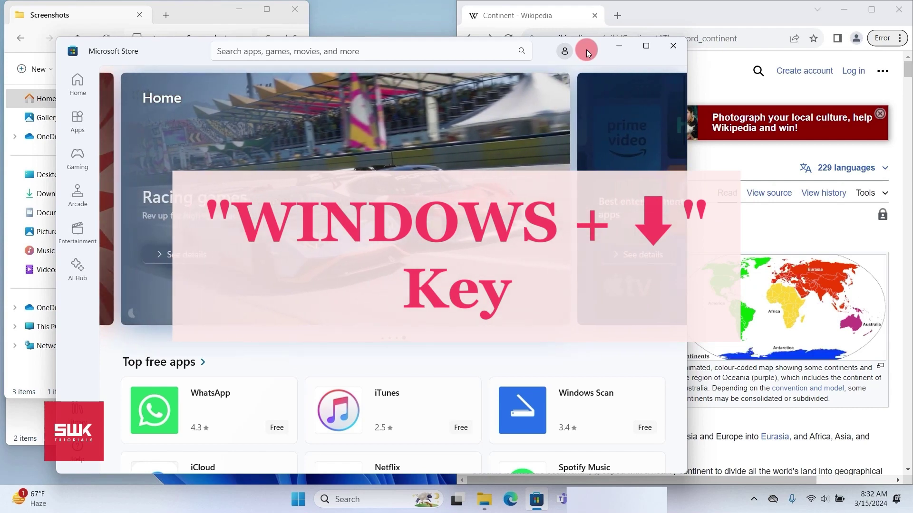
pyautogui.press('super+Down')
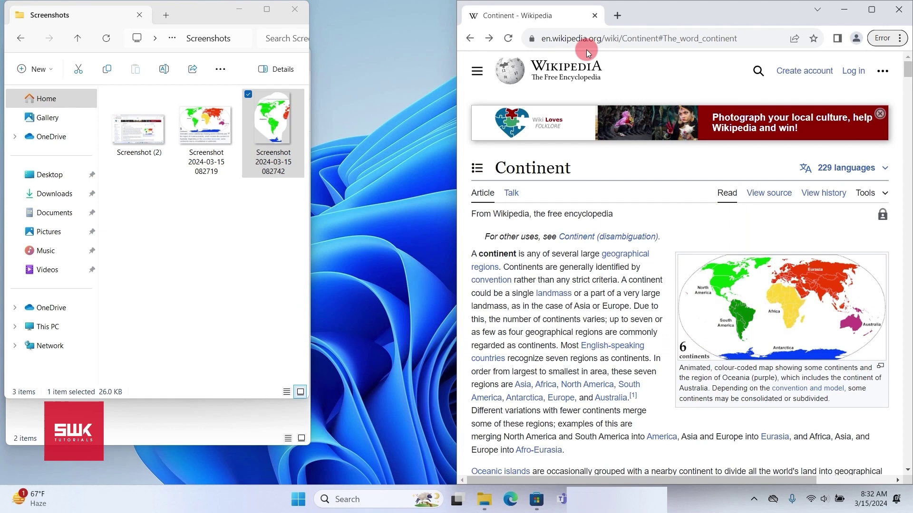
# - Snap the Wikipedia window to the upper-right quarter, enlarge it to full screen and bring it back down
pyautogui.press('super+Up')
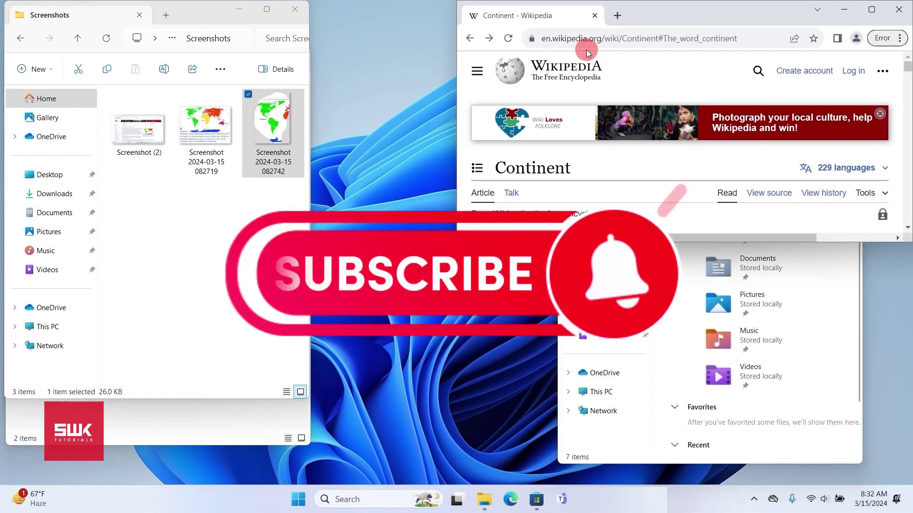
pyautogui.press('super+Up')
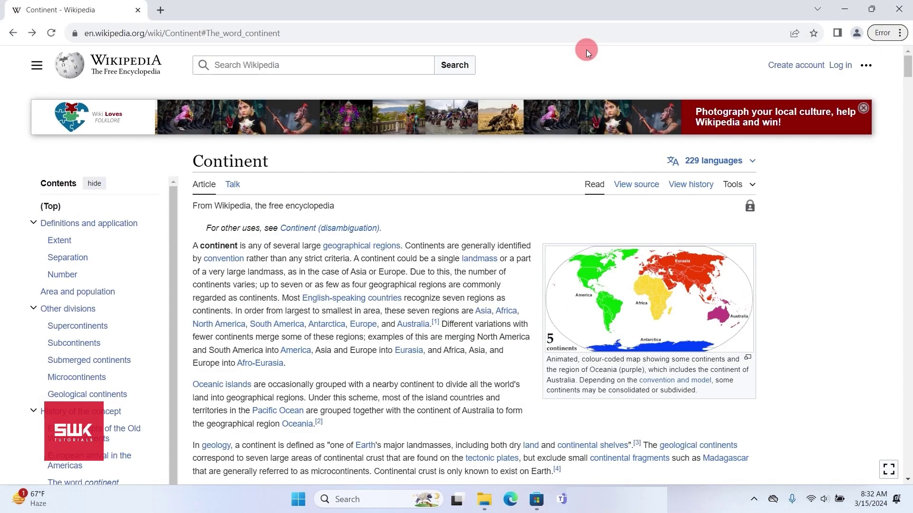
pyautogui.press('super+Down')
pyautogui.press('super+Down')
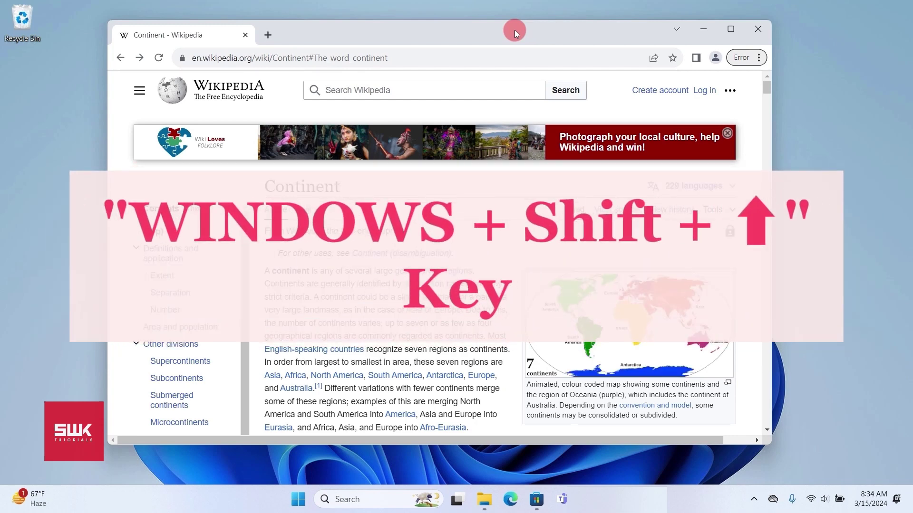
# - Stretch the floating Wikipedia window to the full height of the screen and maximize it
pyautogui.press('super+shift+Up')
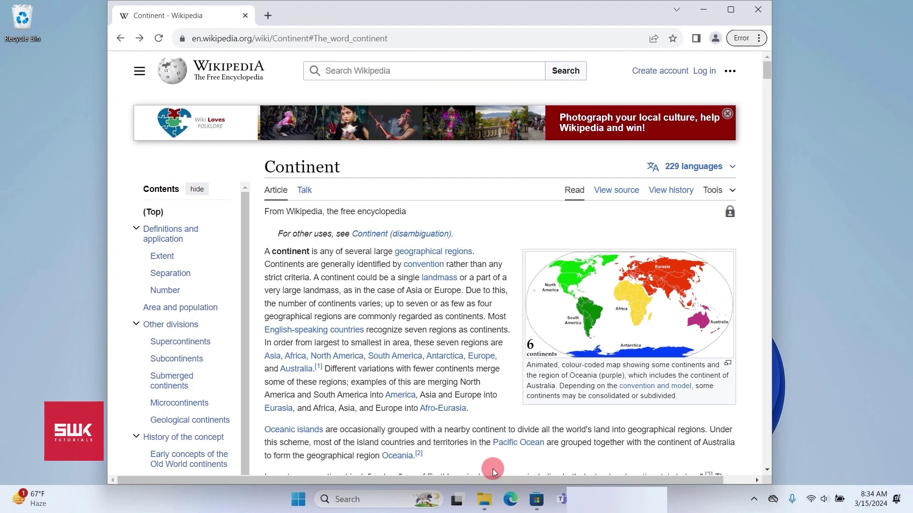
pyautogui.press('super+Up')
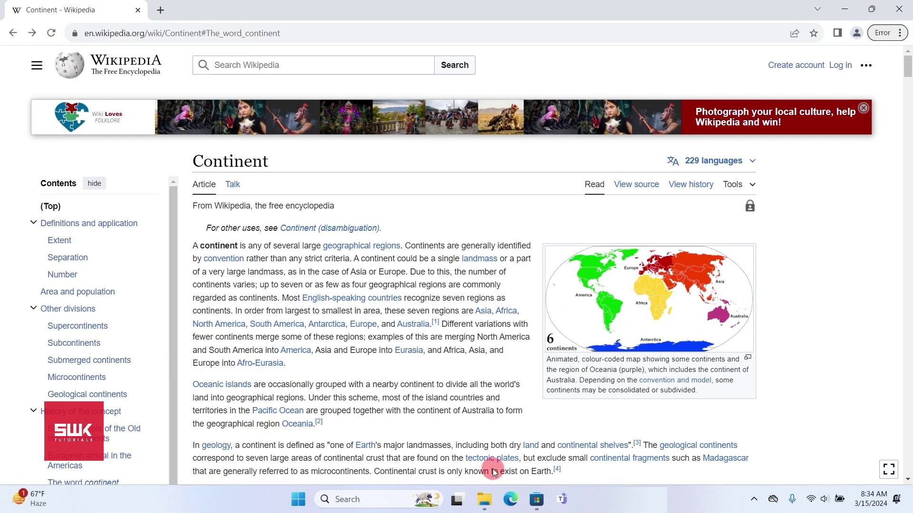
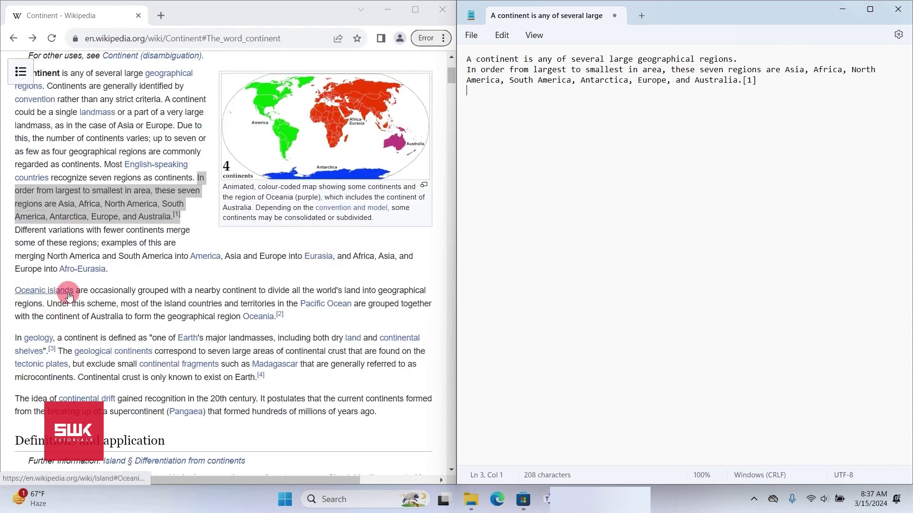
# - Copy the Wikipedia sentence beginning "In geology, a continent is defined as" and paste it below the existing text in Notepad
pyautogui.moveTo(15, 338); pyautogui.dragTo(58, 352)
pyautogui.hotkey('ctrl', 'c')
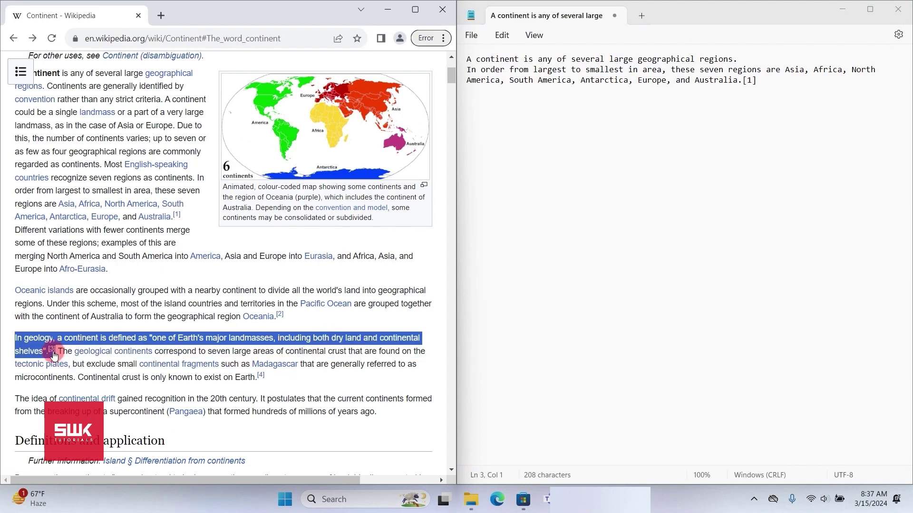
pyautogui.click(548, 159)
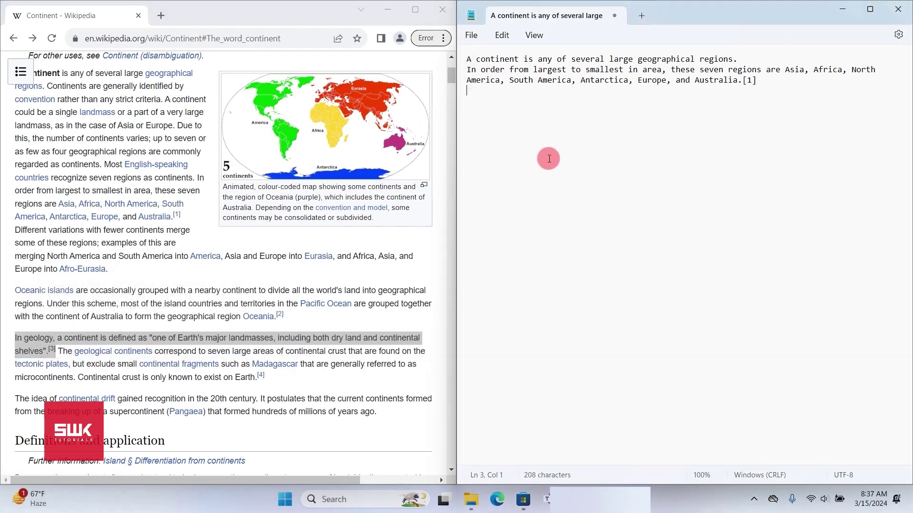
pyautogui.hotkey('ctrl', 'v')
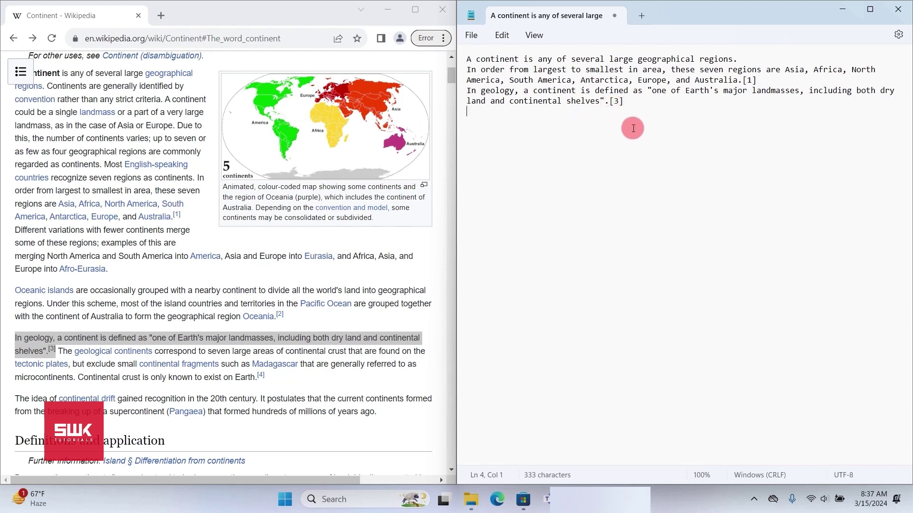
# - Paste the copied geology sentence two more times on new lines in Notepad, leaving a blank line before the first copy
pyautogui.press('Return')
pyautogui.press('Return')
pyautogui.hotkey('ctrl', 'v')
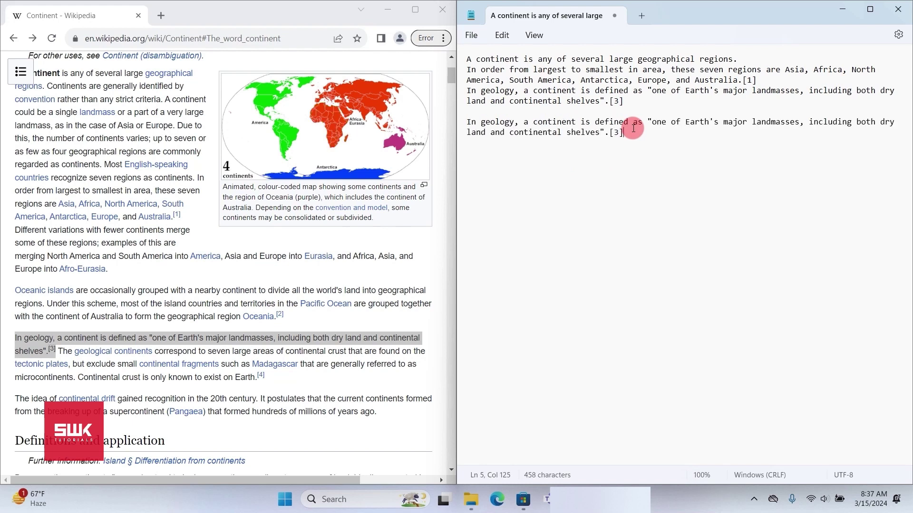
pyautogui.press('Return')
pyautogui.hotkey('ctrl', 'v')
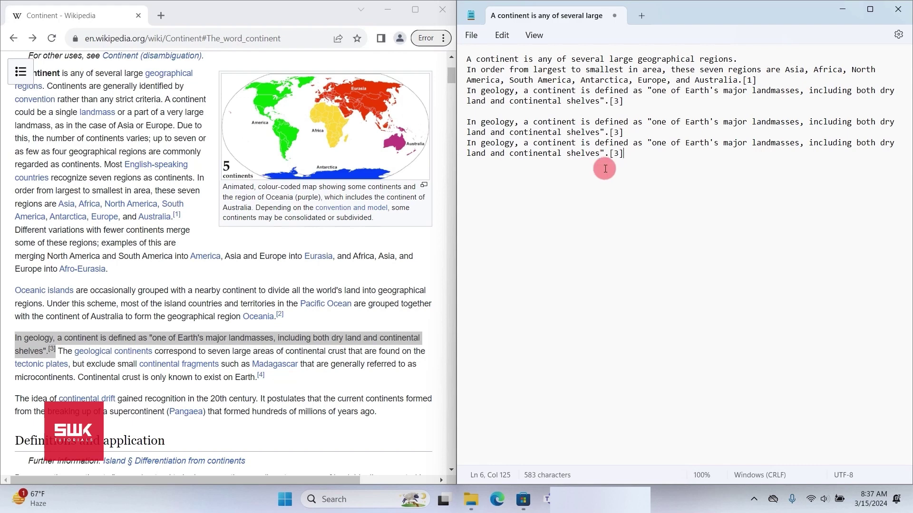
# - Place the text cursor before the final ".[3]" in Notepad, open the Windows clipboard history and turn it on
pyautogui.press('Left')
pyautogui.press('Left')
pyautogui.press('Left')
pyautogui.press('Left')
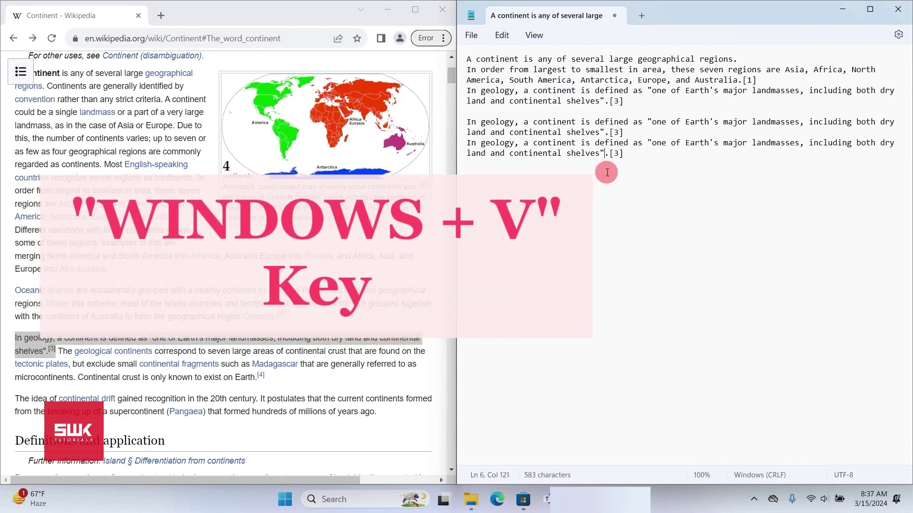
pyautogui.press('super+v')
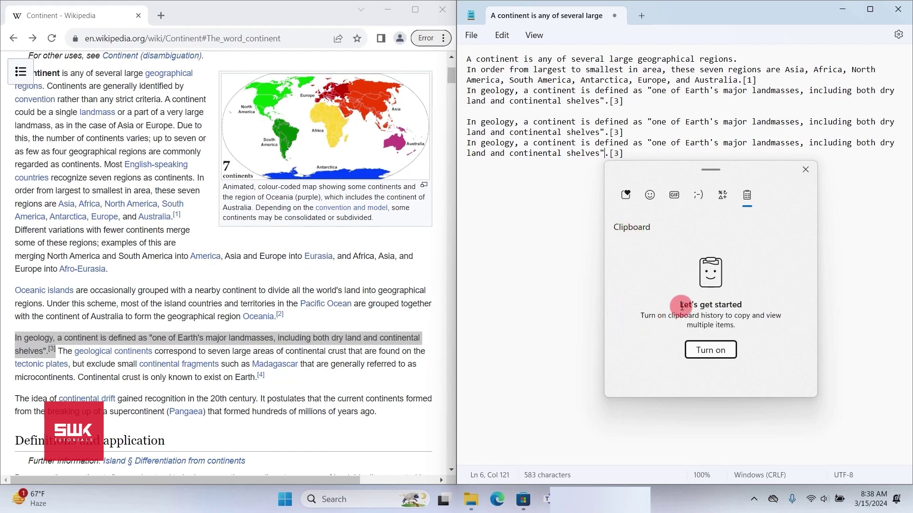
pyautogui.click(702, 354)
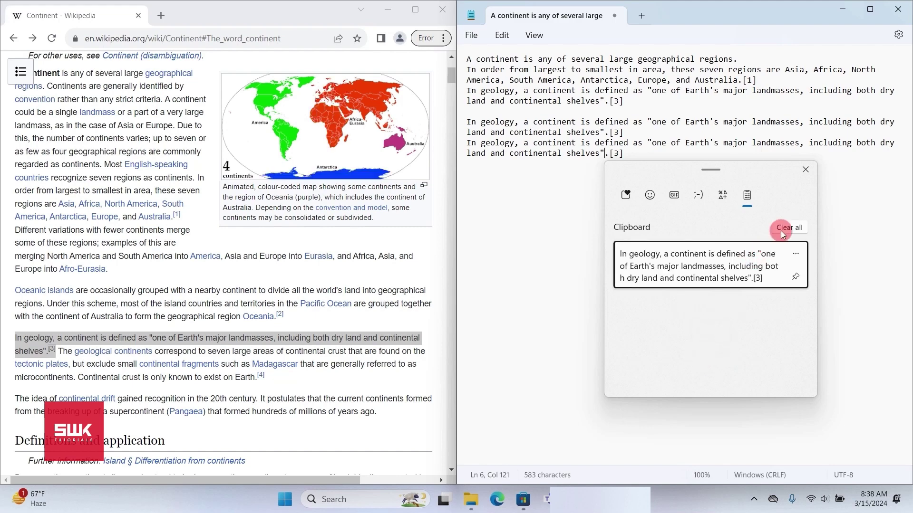
# - Clear all clipboard history entries, move the clipboard window away from the Notepad text and close it
pyautogui.click(784, 228)
pyautogui.moveTo(673, 171); pyautogui.dragTo(750, 273)
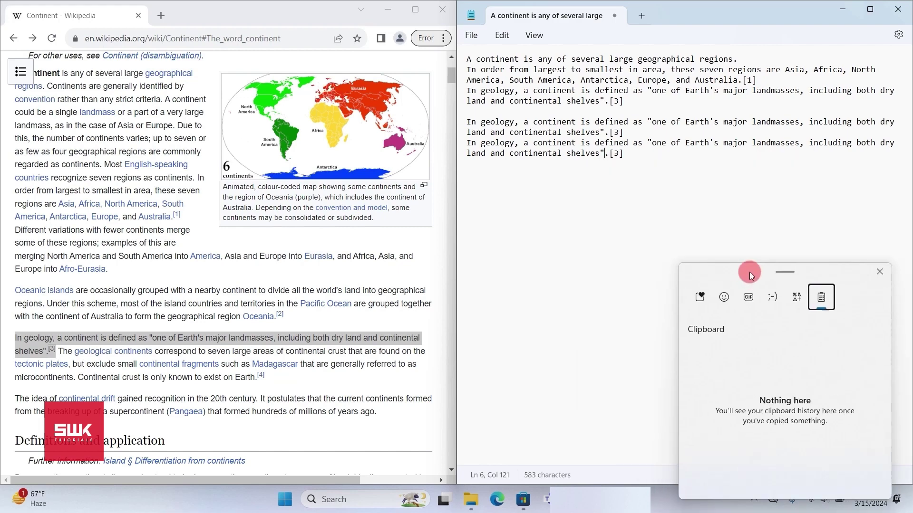
pyautogui.press('Escape')
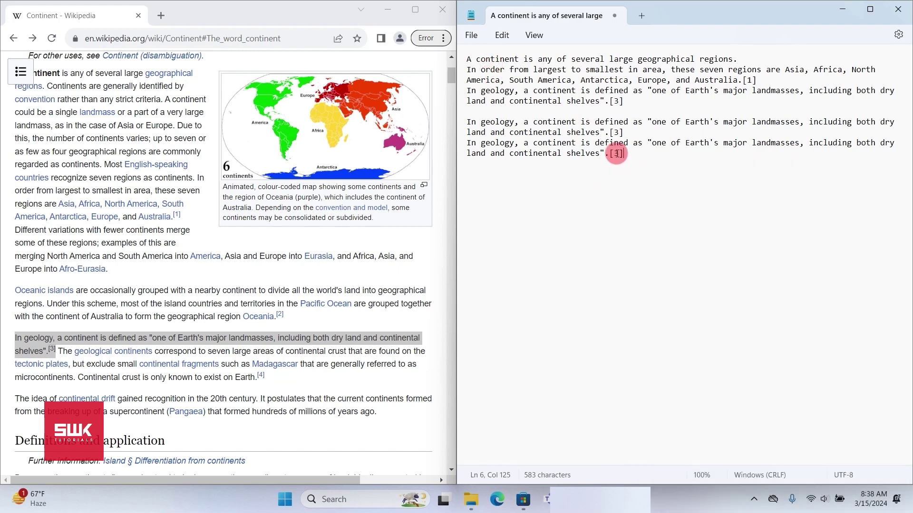
# - Delete all the text in the Notepad document and minimize Notepad
pyautogui.hotkey('ctrl', 'a')
pyautogui.click(609, 133)
pyautogui.hotkey('ctrl', 'a')
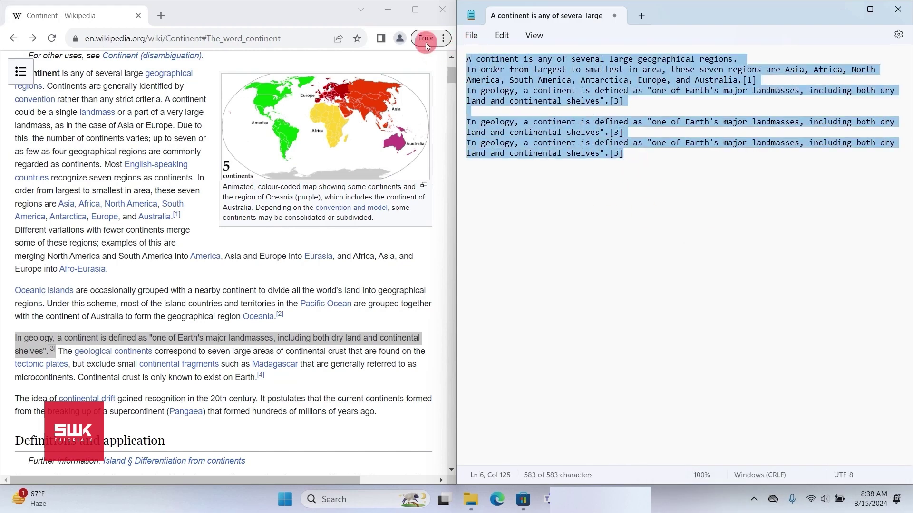
pyautogui.press('Delete')
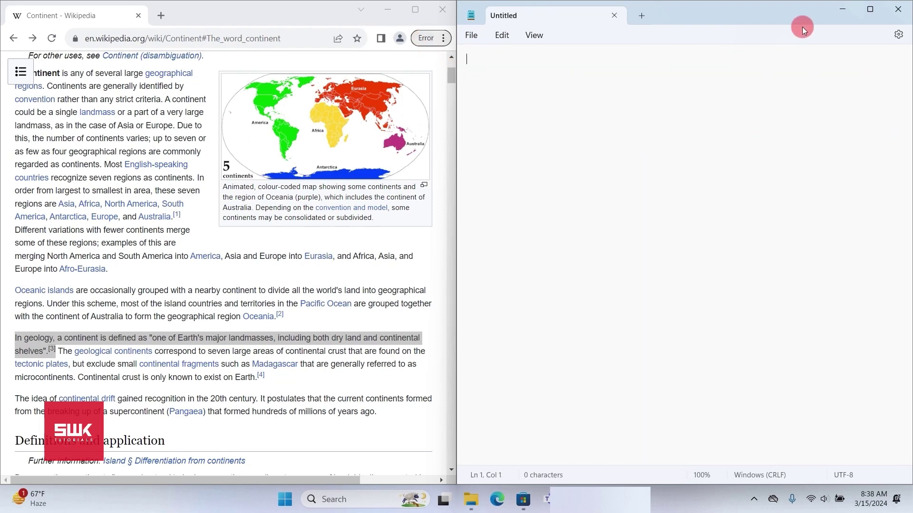
pyautogui.click(842, 8)
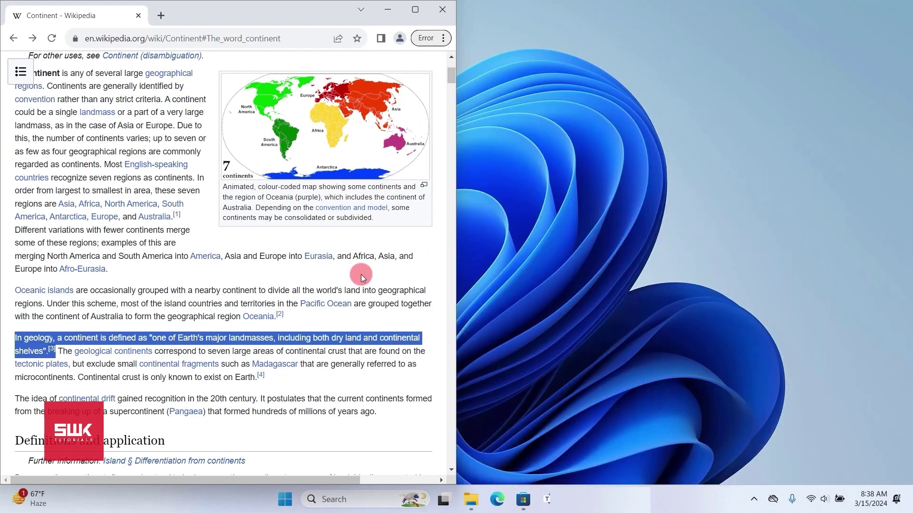
# - Select the opening sentence of the Continent article, "A continent is any of several large geographical regions."
pyautogui.click(208, 267)
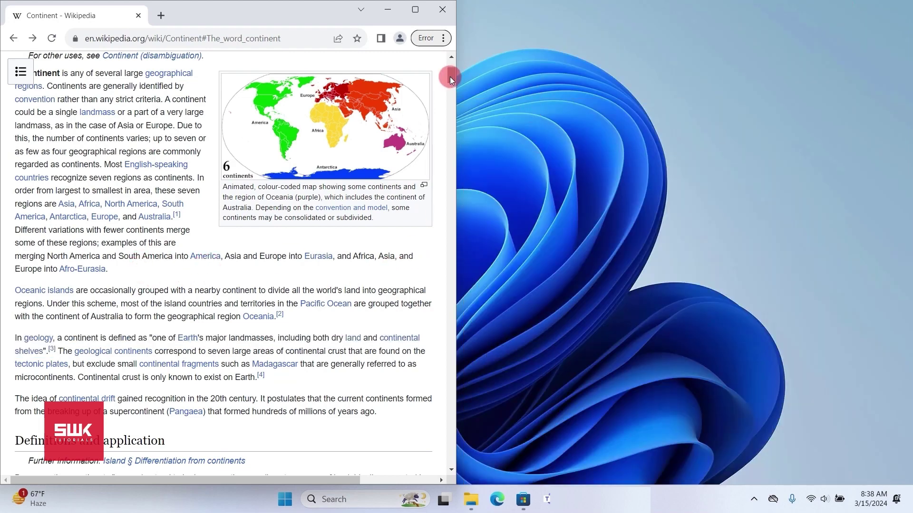
pyautogui.scroll(4, 450, 77)
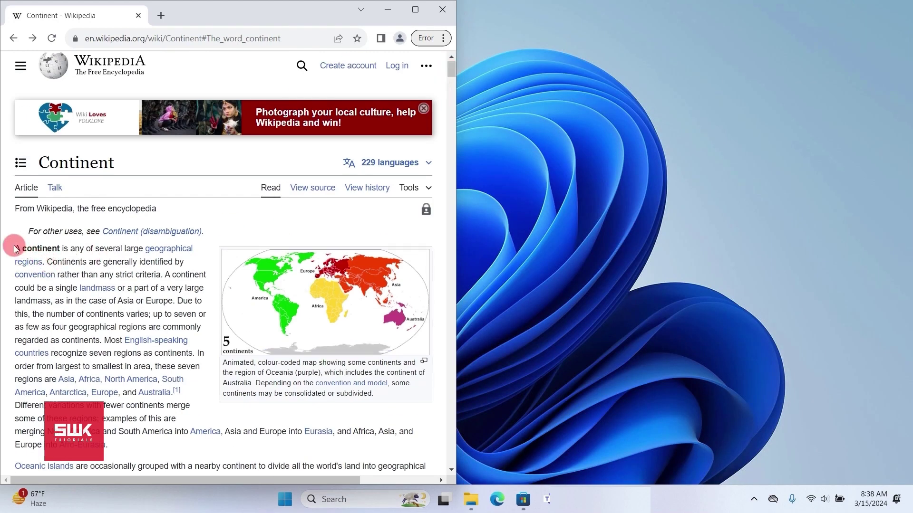
pyautogui.moveTo(15, 247); pyautogui.dragTo(39, 260)
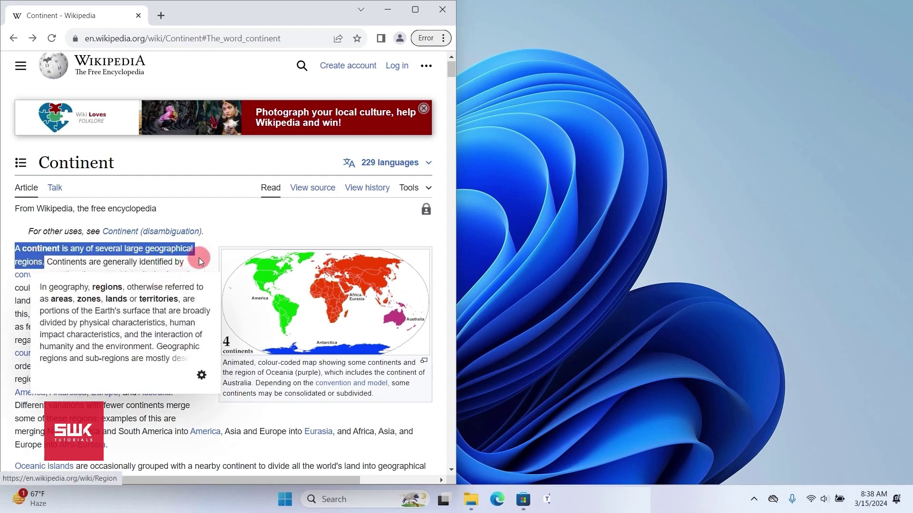
# - Select the sentence listing the seven regions from Asia to Australia in the Continent article's first paragraph
pyautogui.click(218, 223)
pyautogui.moveTo(452, 72); pyautogui.dragTo(451, 79)
pyautogui.moveTo(198, 164); pyautogui.dragTo(188, 201)
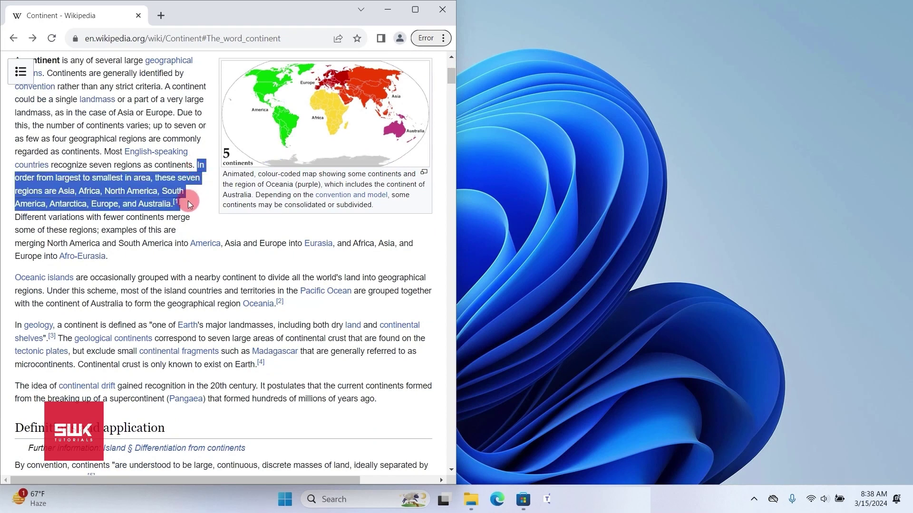
# - Select the sentence beginning "In geology, a continent is defined as" in the Continent article, including its reference mark
pyautogui.click(112, 261)
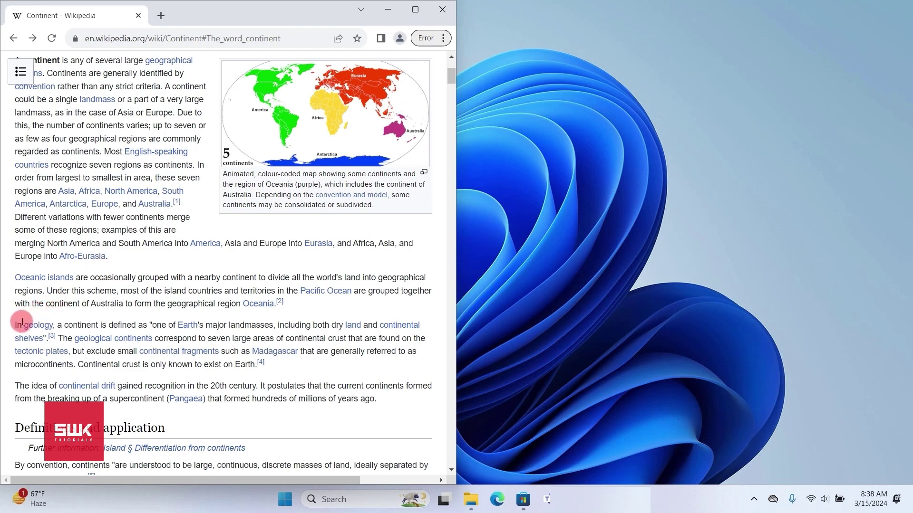
pyautogui.moveTo(16, 327); pyautogui.dragTo(58, 338)
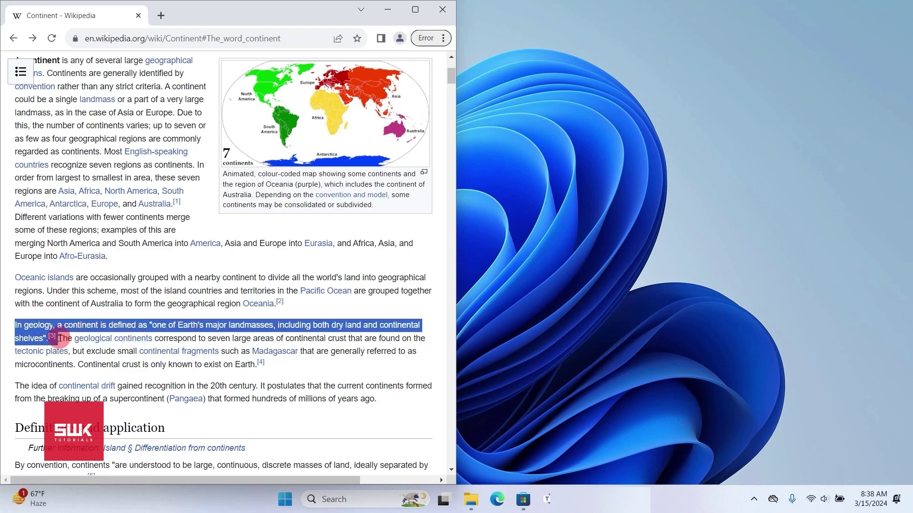
# - Deselect the article text and open the clipboard history to view the copied sentences
pyautogui.click(359, 304)
pyautogui.press('super+v')
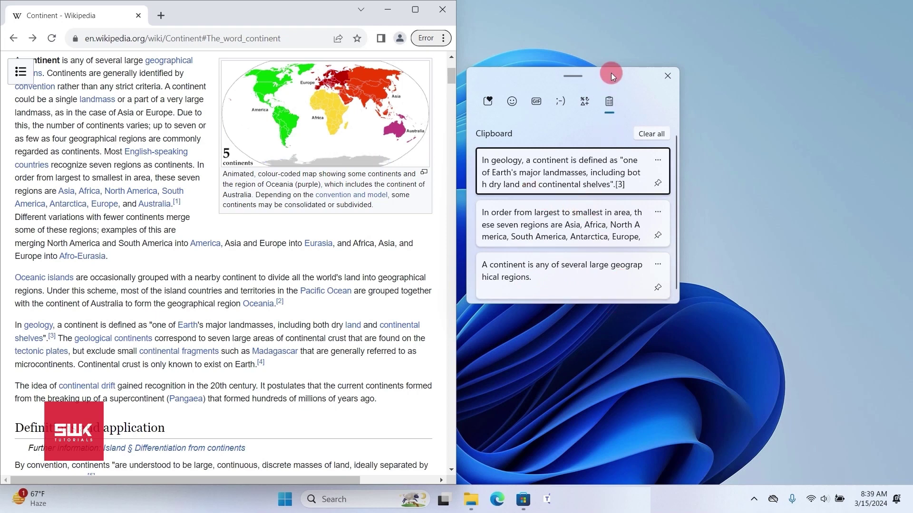
pyautogui.moveTo(612, 73); pyautogui.dragTo(671, 101)
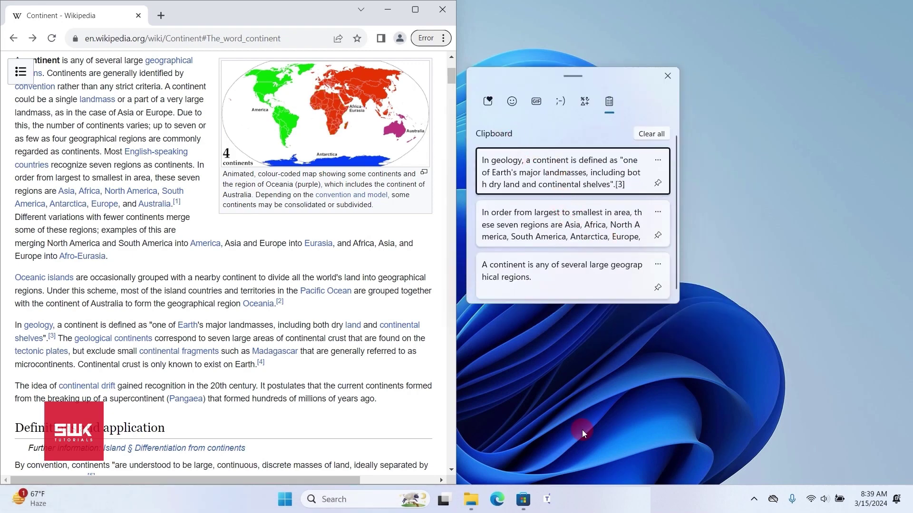
# - Restore the minimized Notepad window beside the Continent article
pyautogui.click(628, 499)
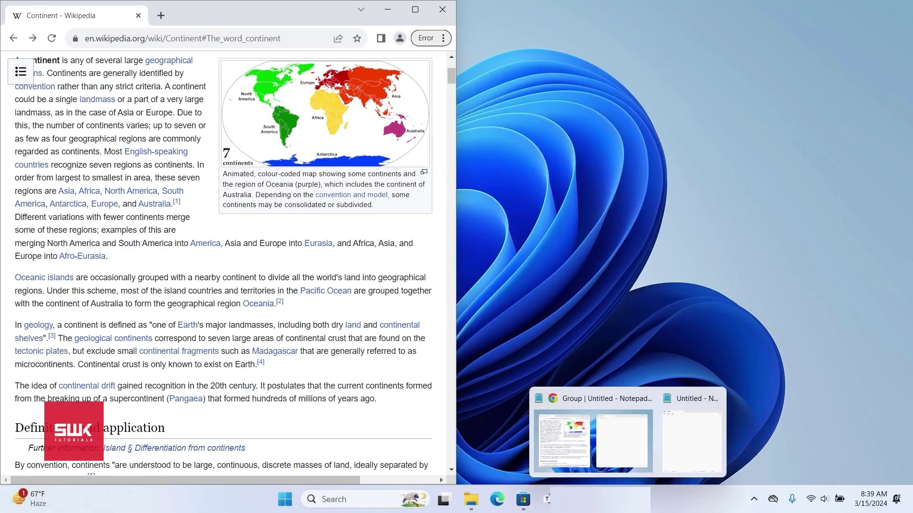
pyautogui.click(625, 448)
pyautogui.click(626, 442)
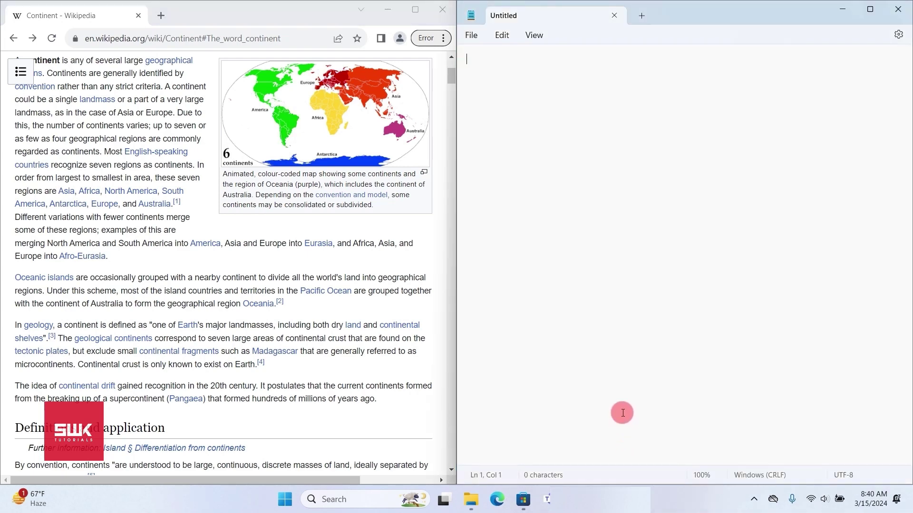
# - Insert "A continent is any of several large geographical regions." from the clipboard history into Notepad and start a new line
pyautogui.press('super+v')
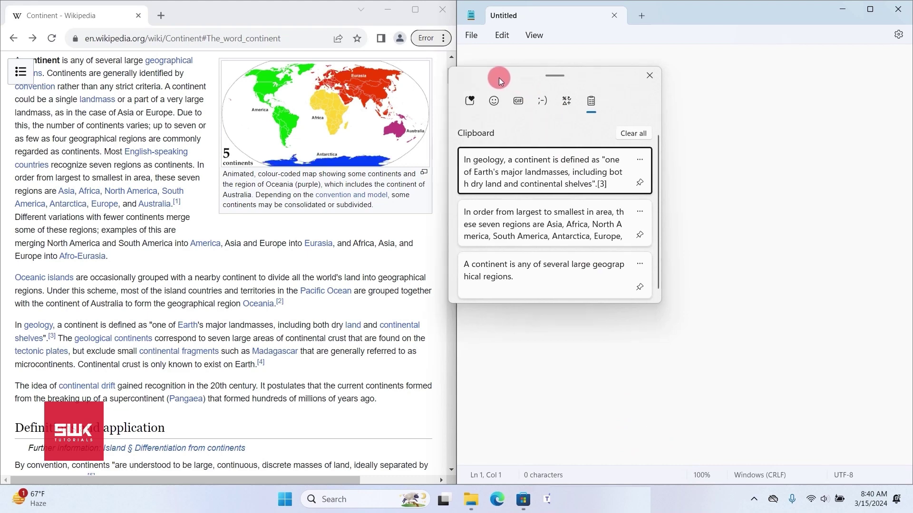
pyautogui.moveTo(507, 78); pyautogui.dragTo(430, 81)
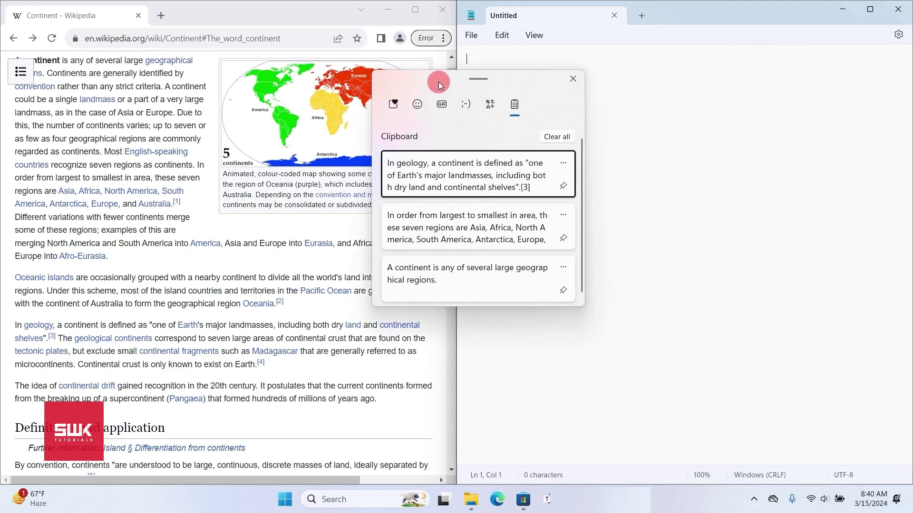
pyautogui.click(504, 274)
pyautogui.press('Return')
# - Insert the seven-regions sentence and the geology sentence from the clipboard history into Notepad, each on its own line
pyautogui.press('super+v')
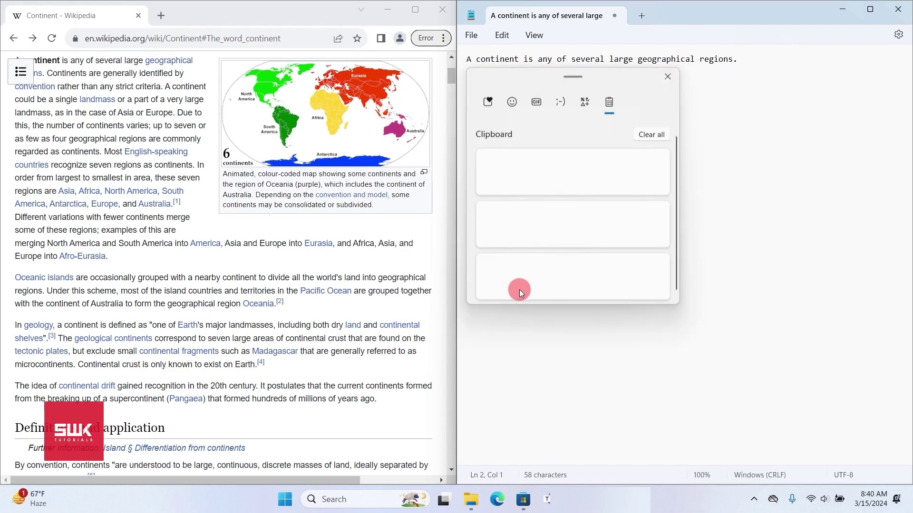
pyautogui.click(541, 171)
pyautogui.press('super+v')
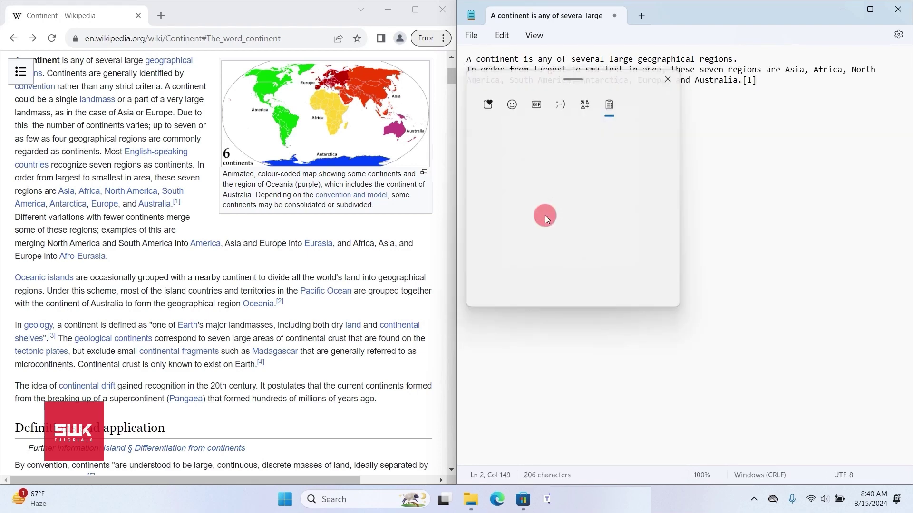
pyautogui.click(545, 183)
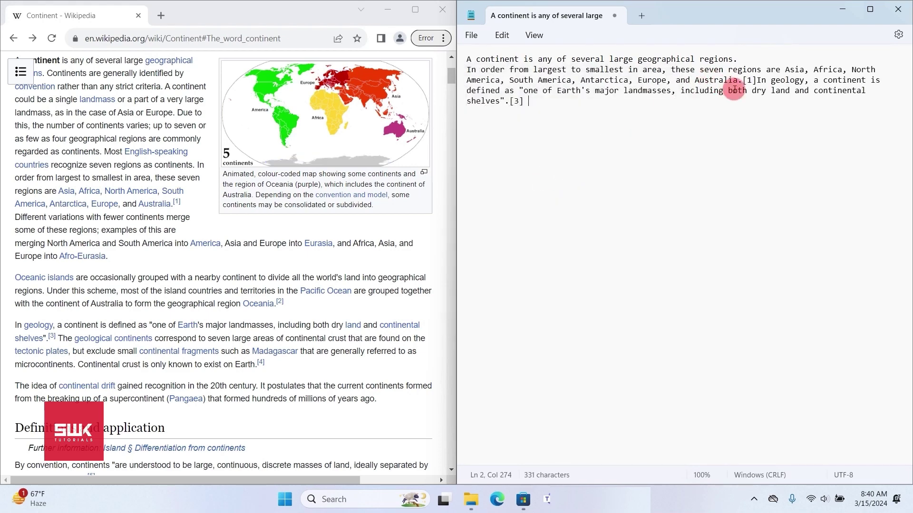
pyautogui.click(757, 80)
pyautogui.press('Return')
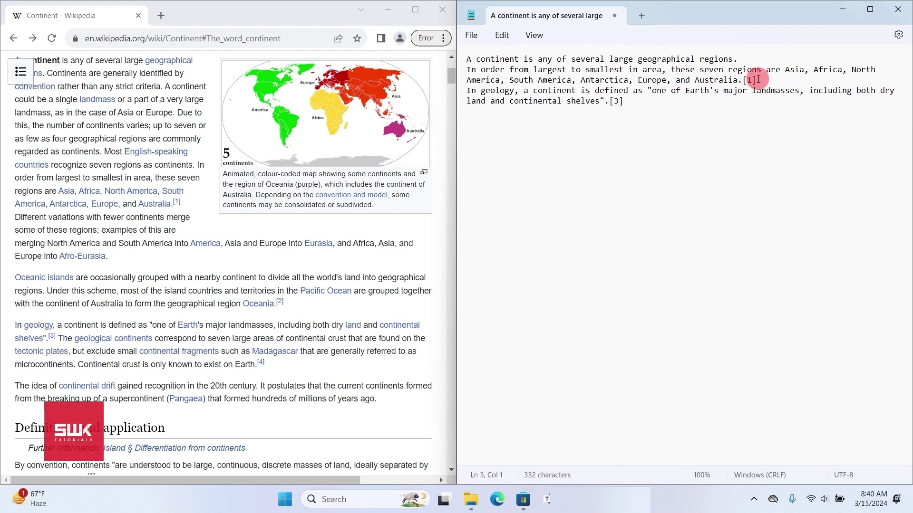
# - Copy the colour-coded continents map image from the article and open the clipboard history
pyautogui.click(314, 133)
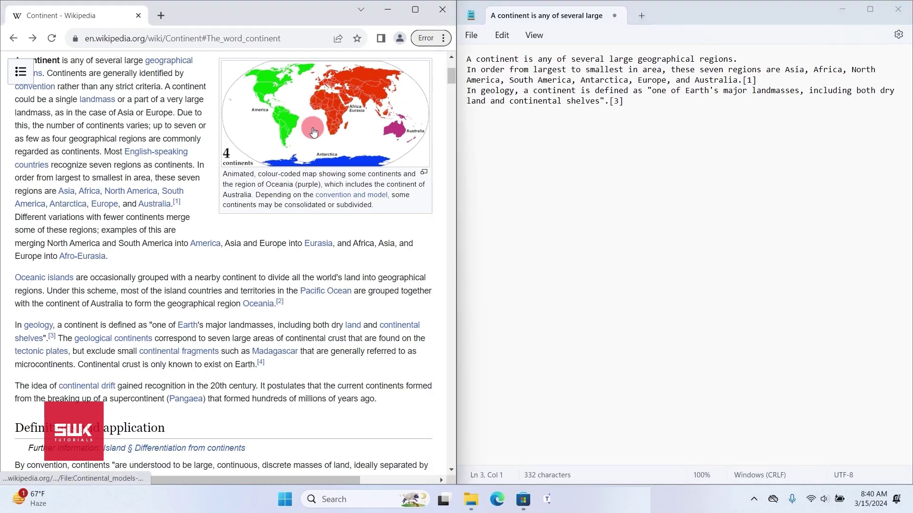
pyautogui.rightClick(313, 132)
pyautogui.click(378, 270)
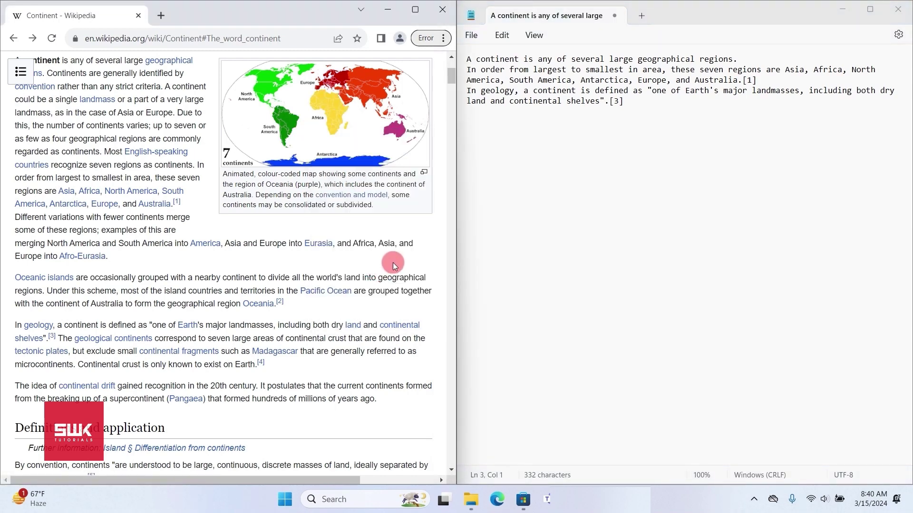
pyautogui.press('super+v')
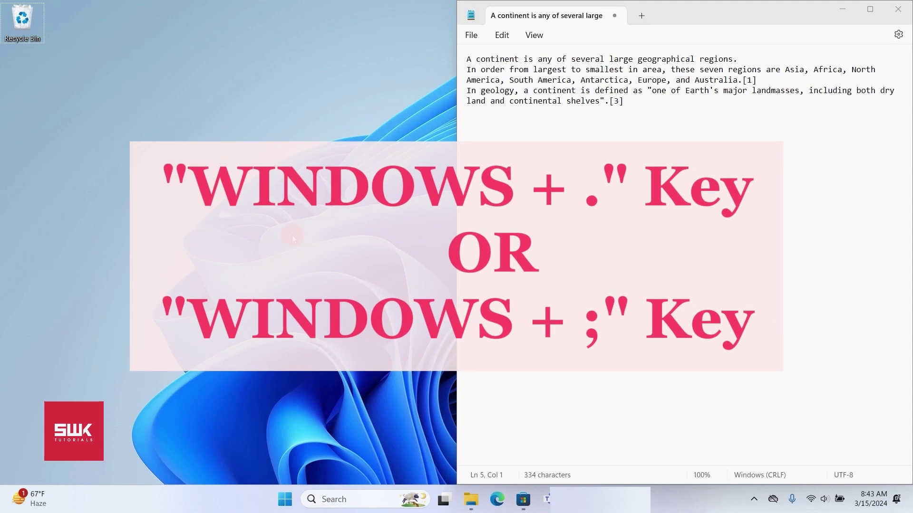
# - Try to insert the red heart emoji from the emoji picker
pyautogui.press('super+period')
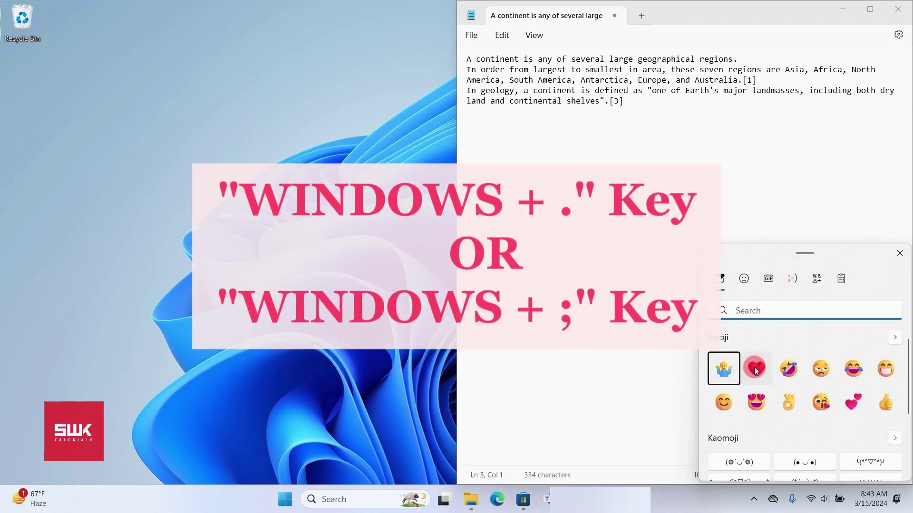
pyautogui.click(757, 369)
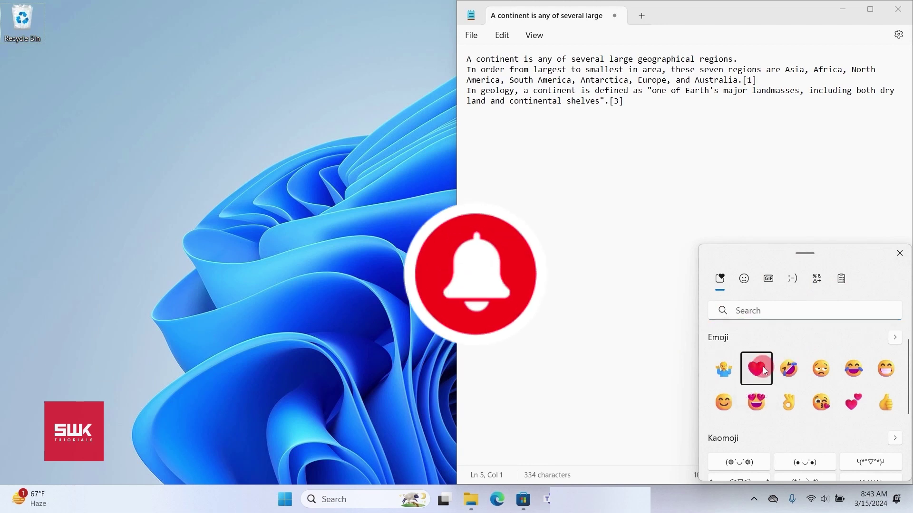
pyautogui.click(573, 169)
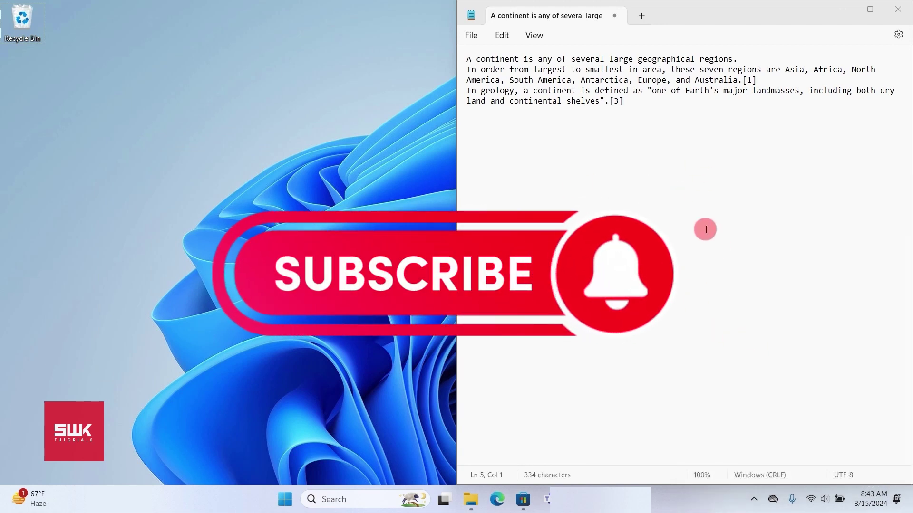
# - Insert rolling-laughing, weary, tears-of-joy, grinning and thumbs-up emojis on the line below the Notepad text using the emoji picker
pyautogui.click(666, 109)
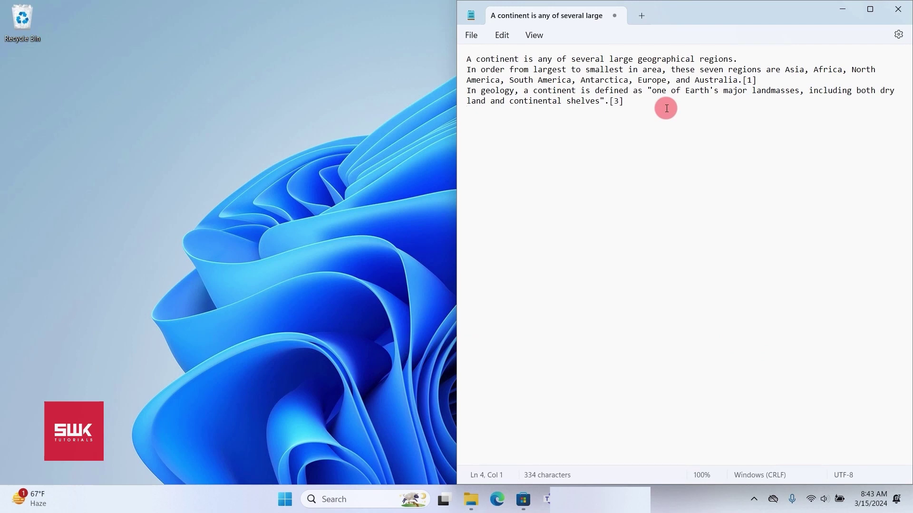
pyautogui.press('super+period')
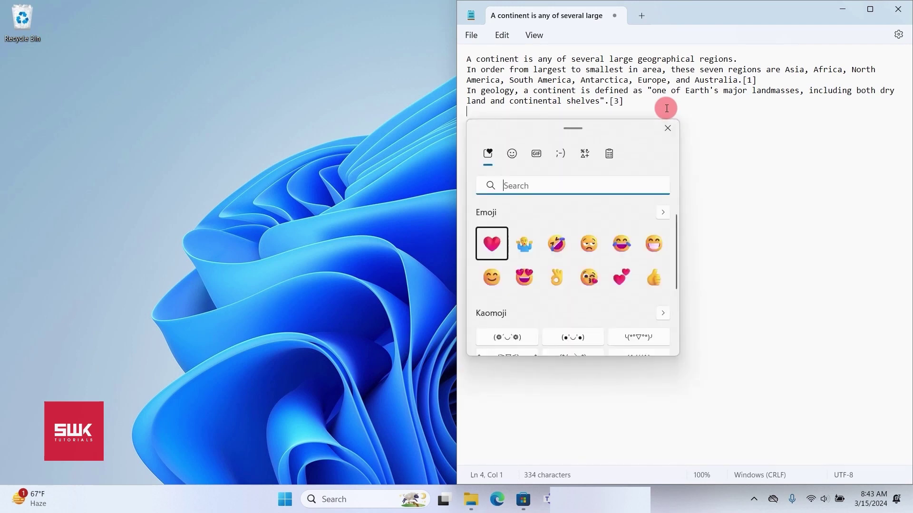
pyautogui.click(553, 242)
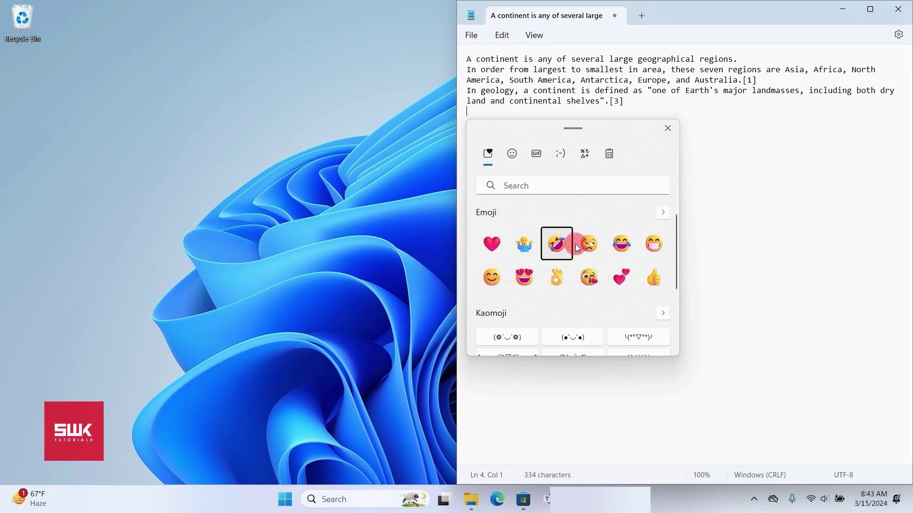
pyautogui.click(600, 243)
pyautogui.click(623, 246)
pyautogui.click(658, 245)
pyautogui.click(648, 274)
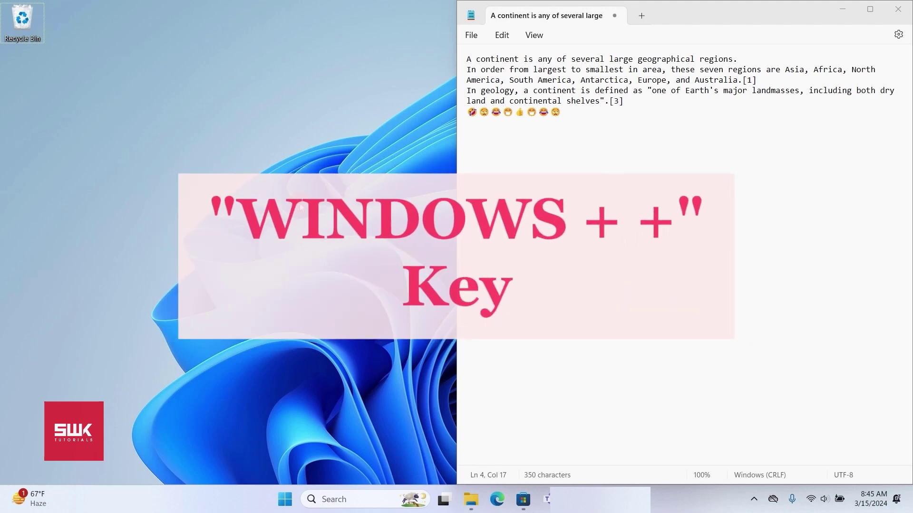
# - Zoom the screen in with Magnifier up to 300%, zoom back out to 100%, and close Magnifier
pyautogui.press('super+plus')
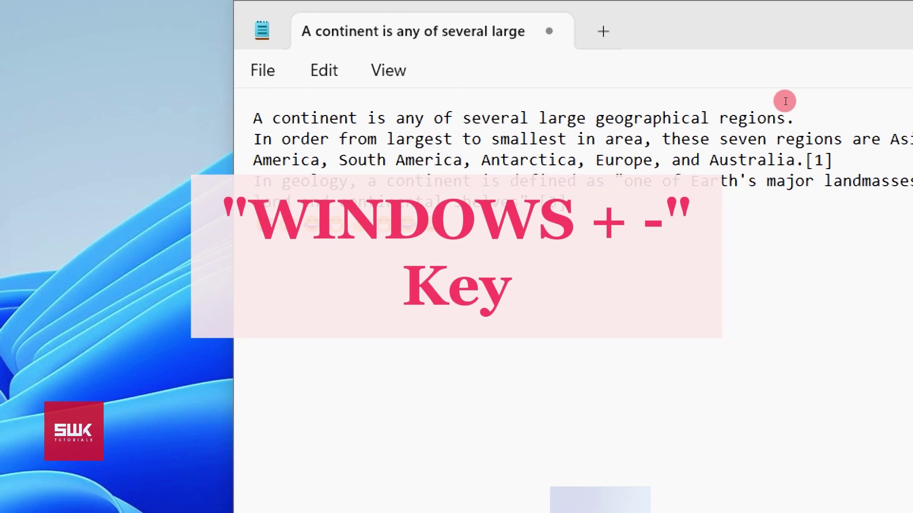
pyautogui.press('super+minus')
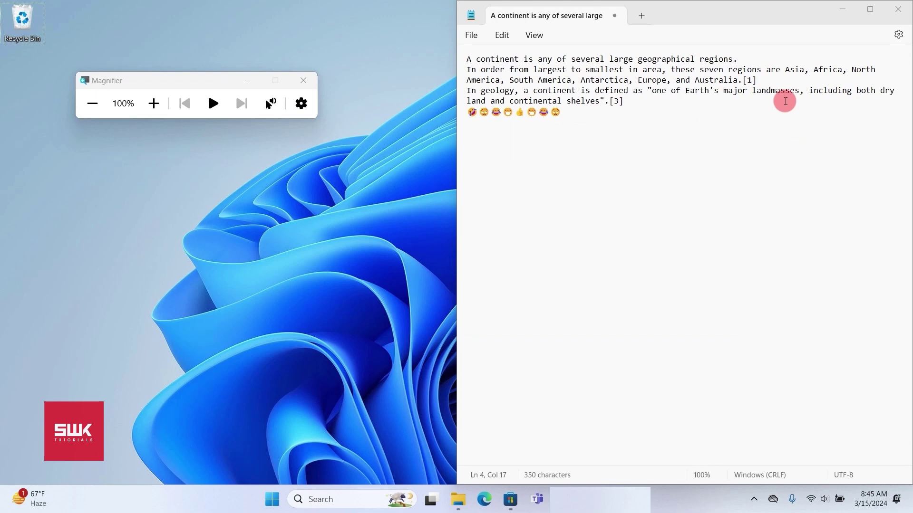
pyautogui.press('super+plus')
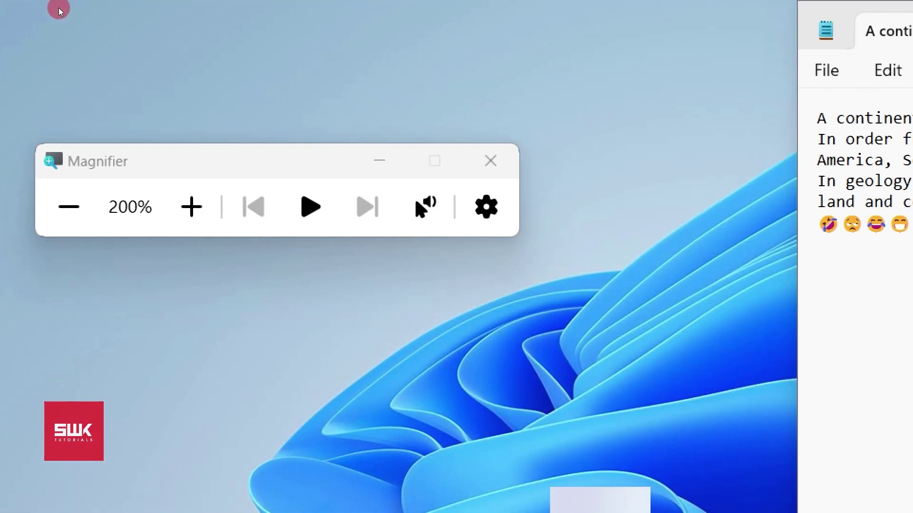
pyautogui.press('super+plus')
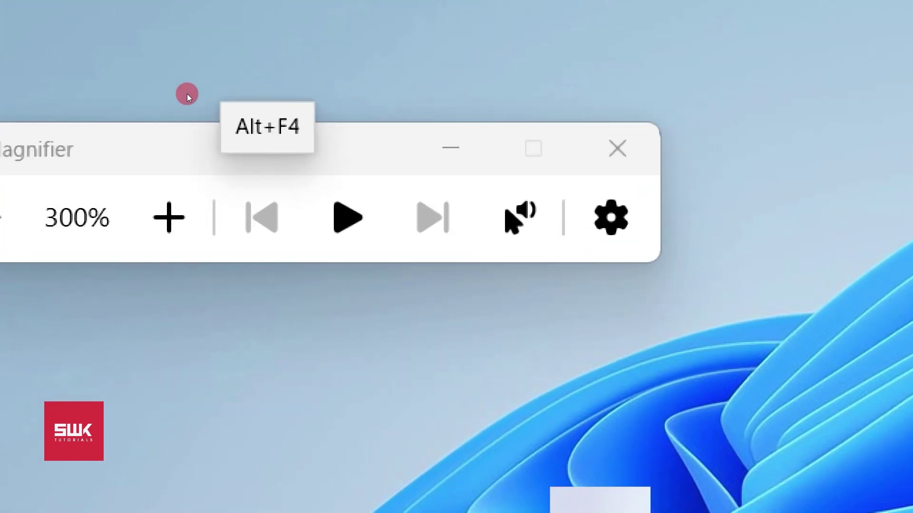
pyautogui.press('super+minus')
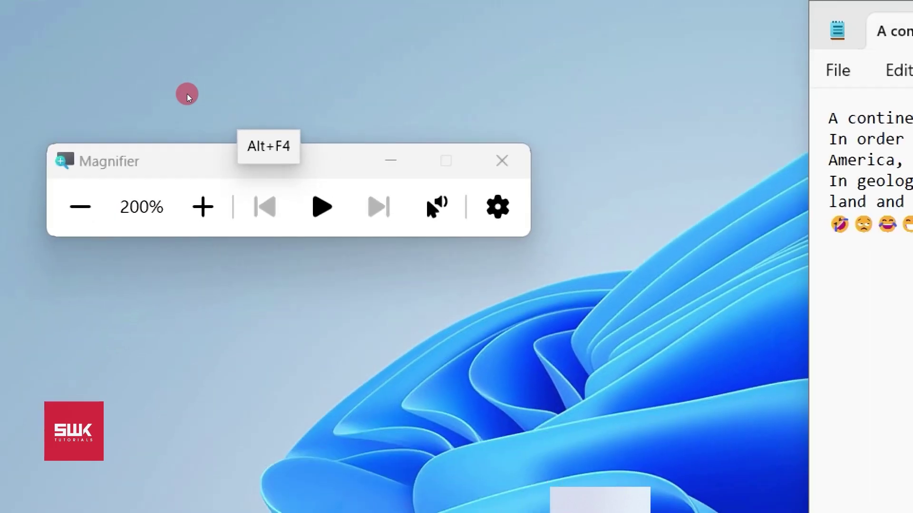
pyautogui.press('super+minus')
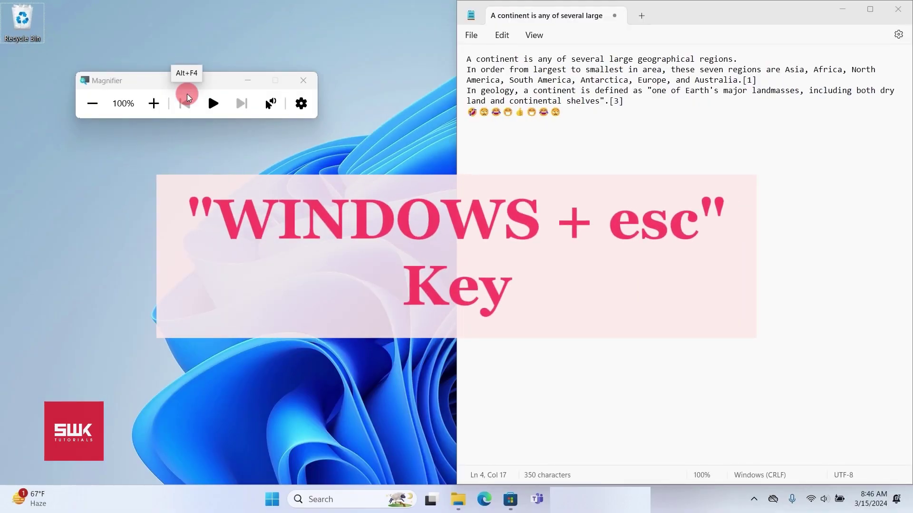
pyautogui.press('super+Escape')
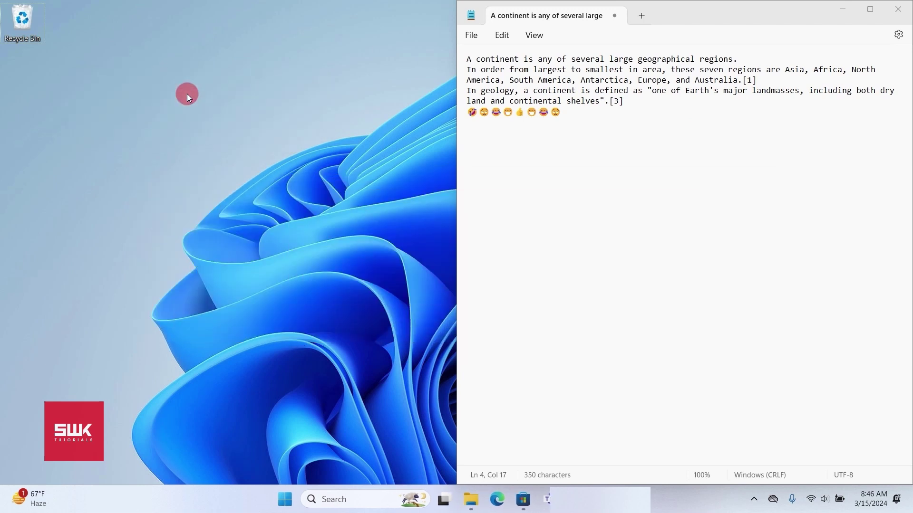